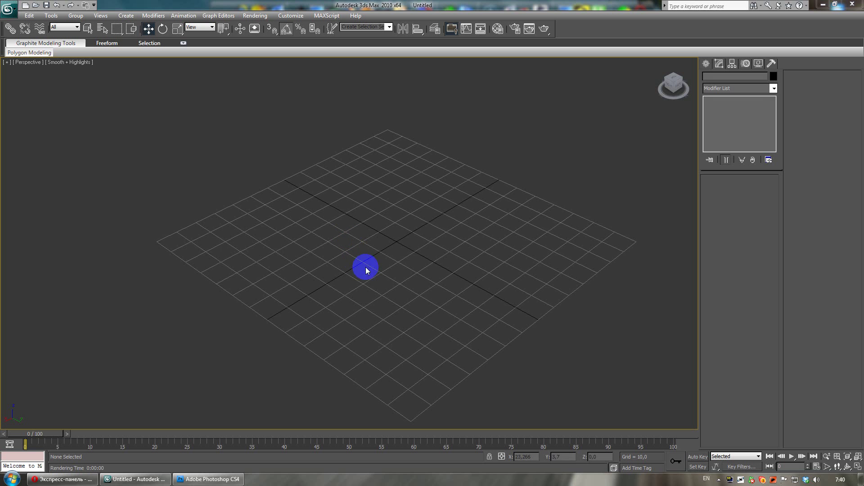
Step: Create a thin torus ring, radius about 49.9, at the grid centre
middle_drag(450, 226, 407, 235)
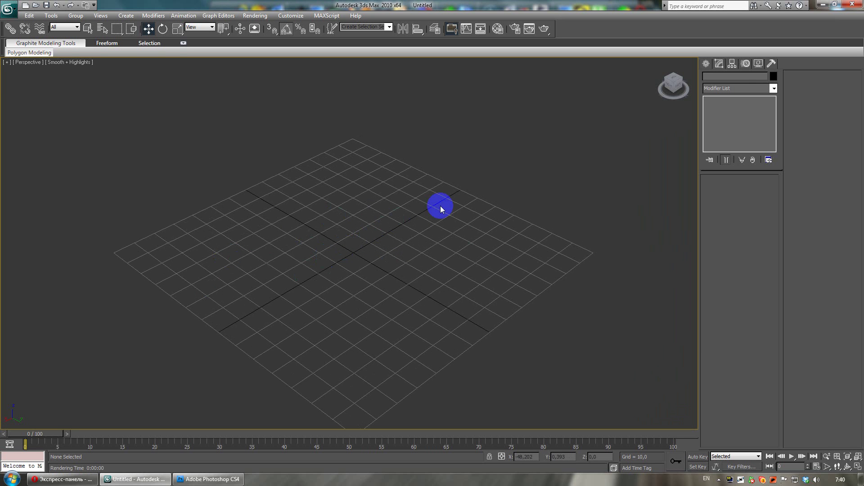
click(706, 63)
click(709, 79)
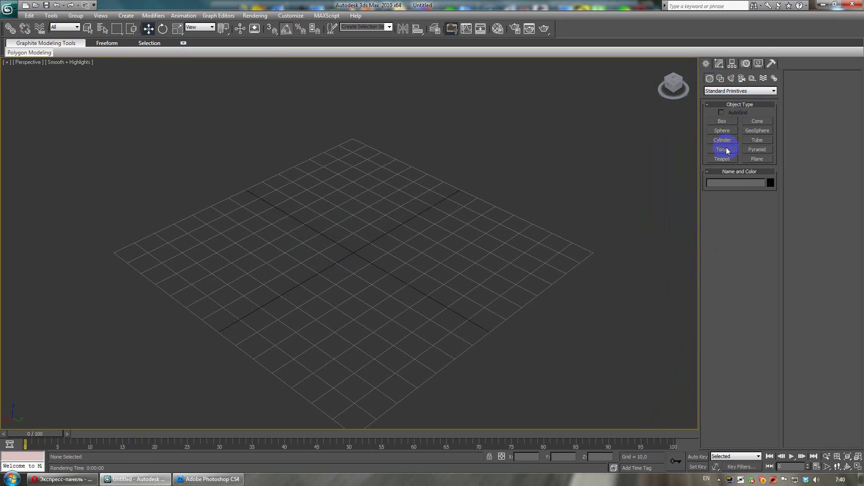
click(723, 149)
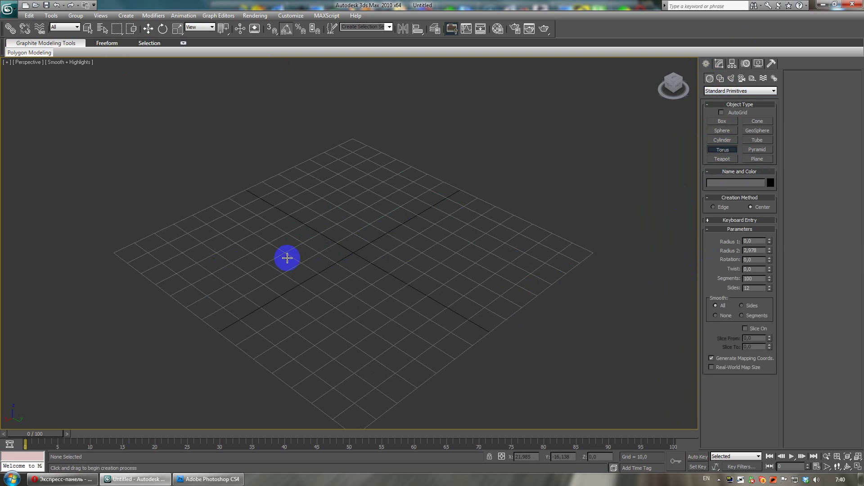
drag(299, 225, 382, 283)
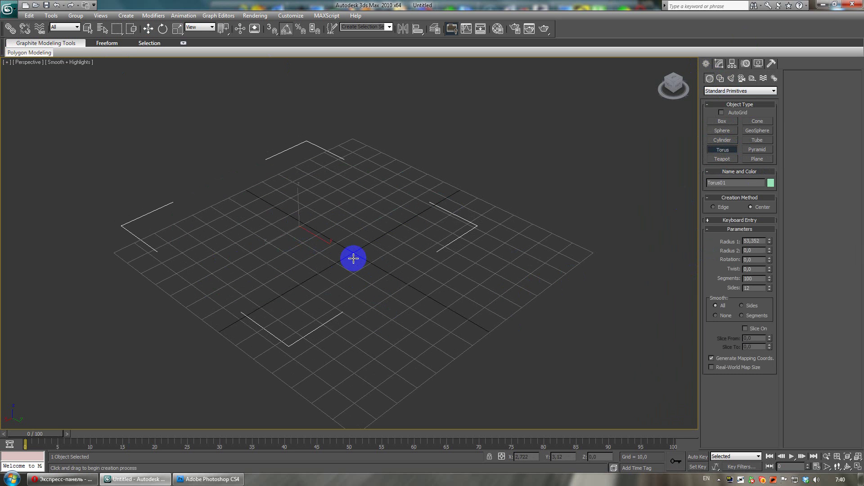
right_click(402, 259)
mouse_move(348, 241)
mouse_down()
mouse_move(425, 303)
mouse_move(412, 299)
mouse_up()
click(418, 295)
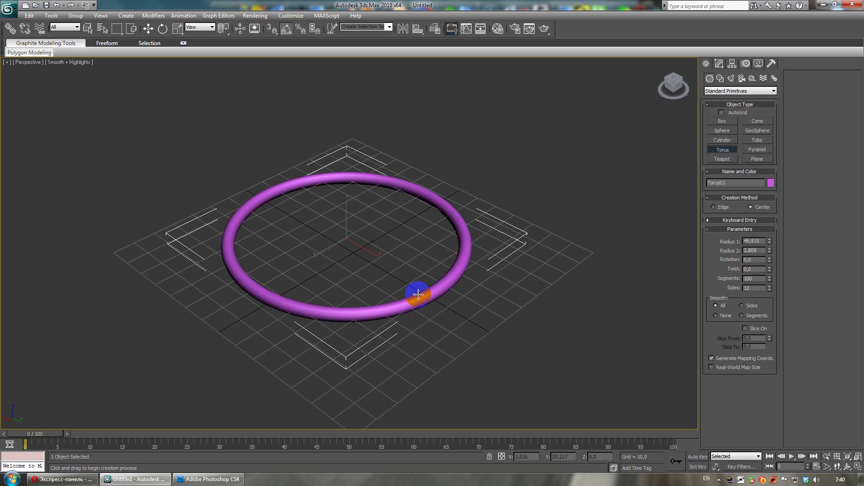
Step: Stand the torus upright by rotating it -90° on X with angle snap on
click(287, 30)
click(163, 29)
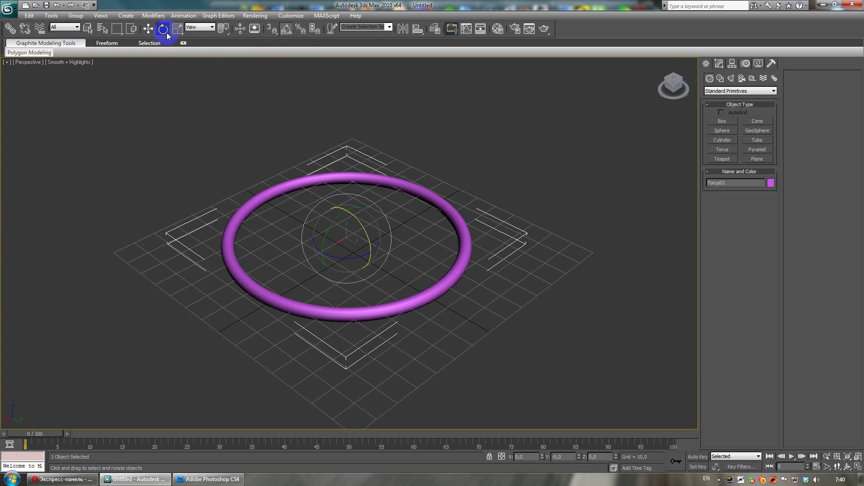
drag(354, 219, 380, 252)
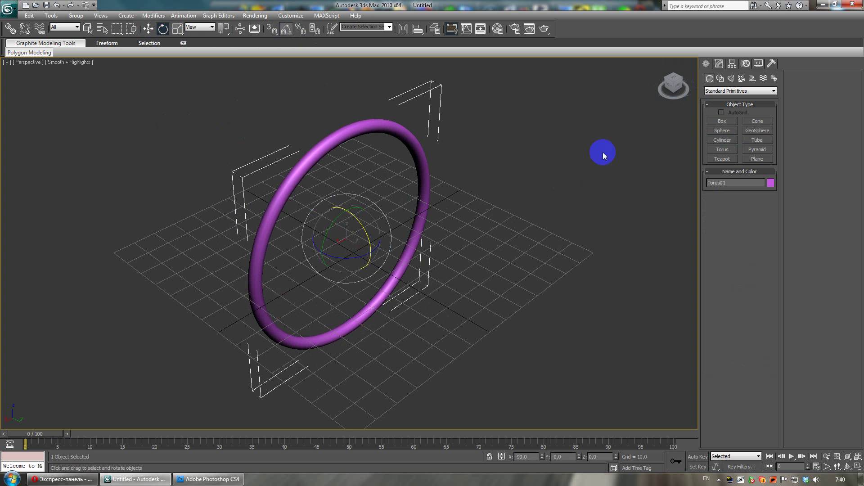
Step: Assign a Falloff map to the Diffuse Color of material 02 - Default
key(m)
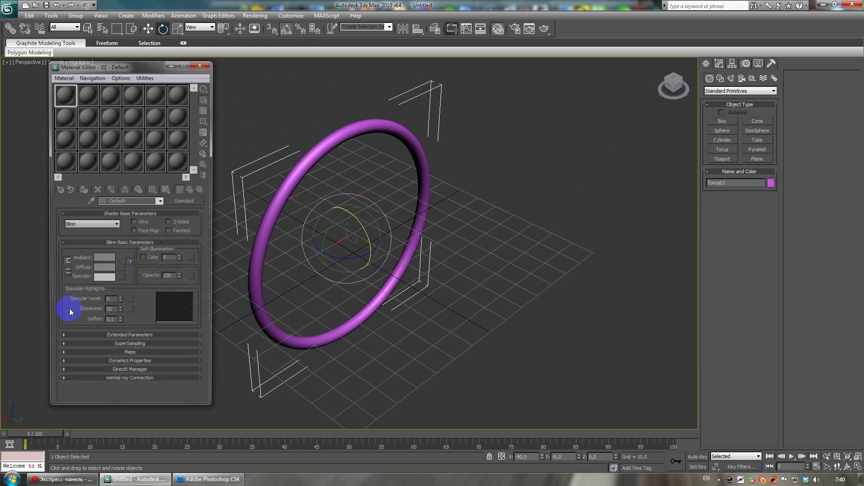
click(123, 360)
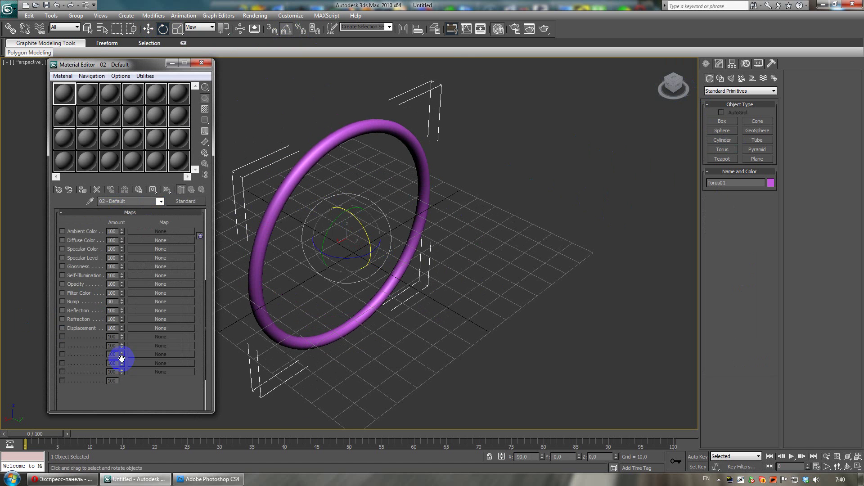
click(62, 240)
click(137, 243)
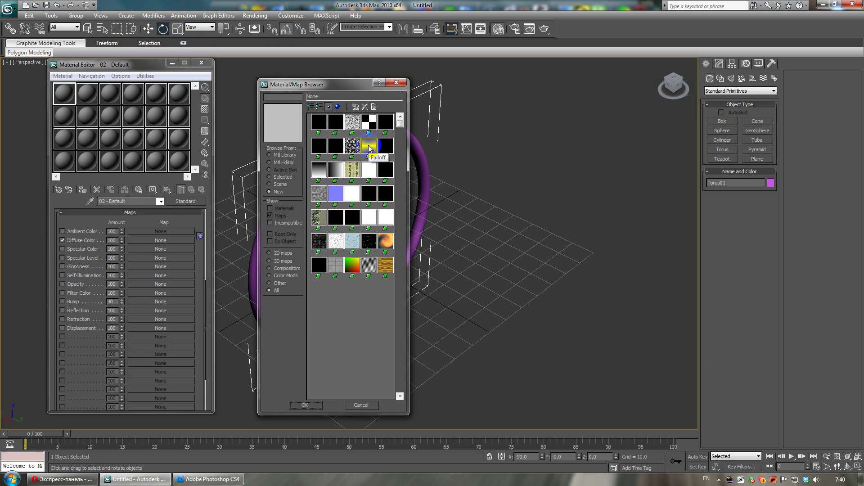
click(311, 106)
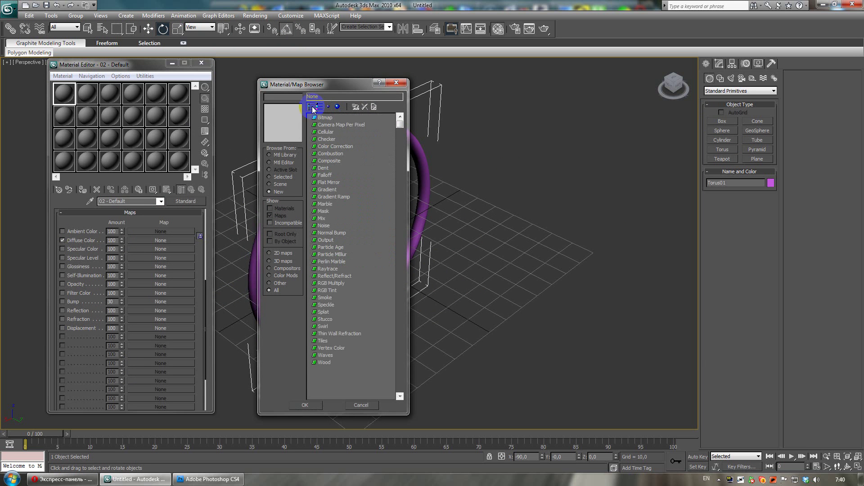
click(329, 107)
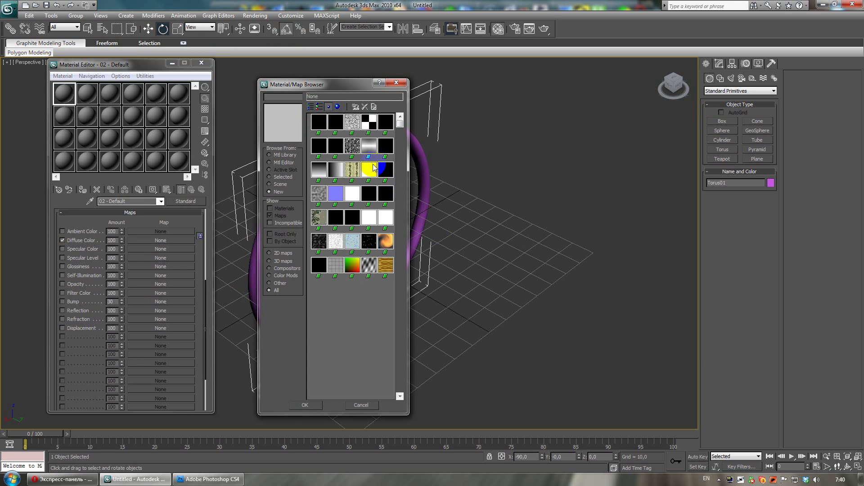
click(369, 146)
click(306, 405)
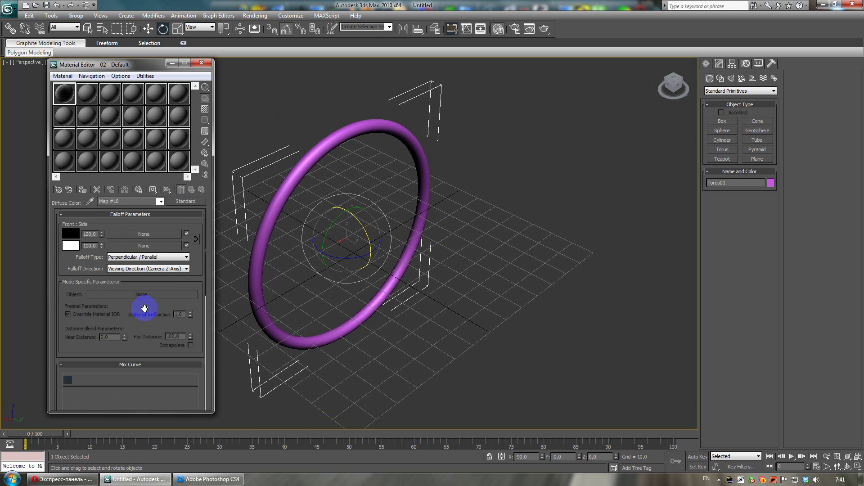
Step: Turn the view to face the torus head-on and render a test frame
drag(198, 320, 183, 139)
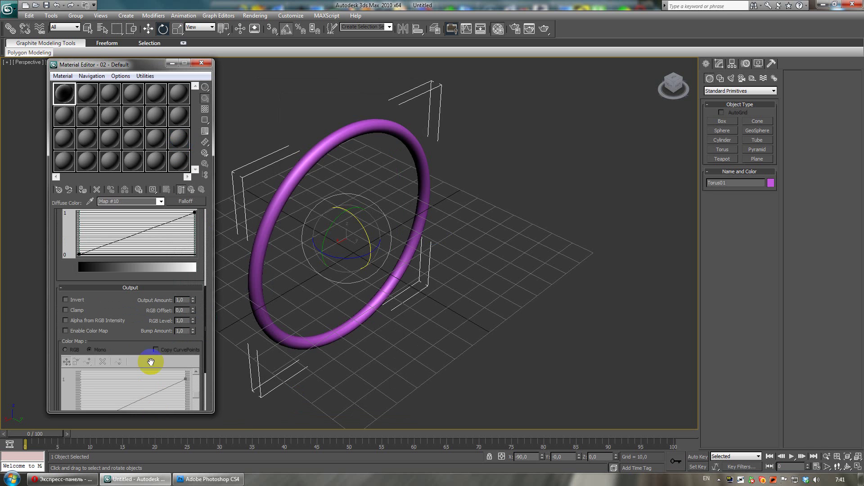
middle_drag(311, 293, 384, 293)
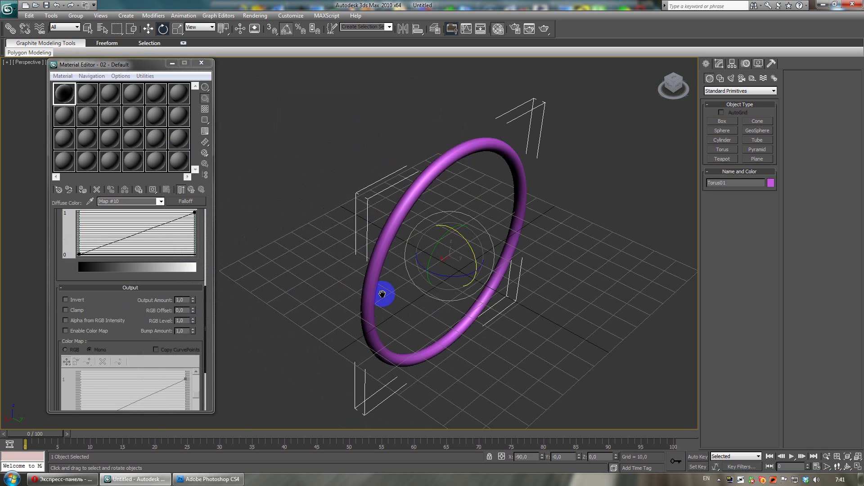
click(670, 89)
key(shift+q)
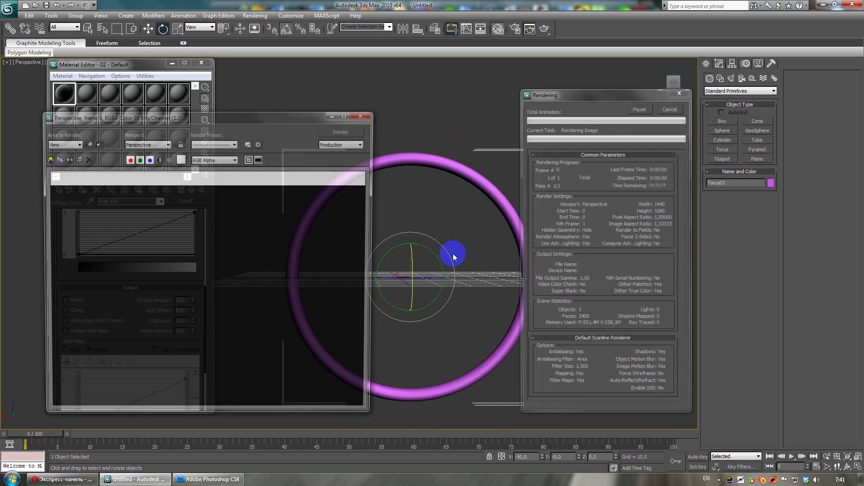
Step: Apply the Falloff material to Torus01, test-render it, and drop the mix curve's end to 0
click(364, 113)
drag(64, 94, 311, 195)
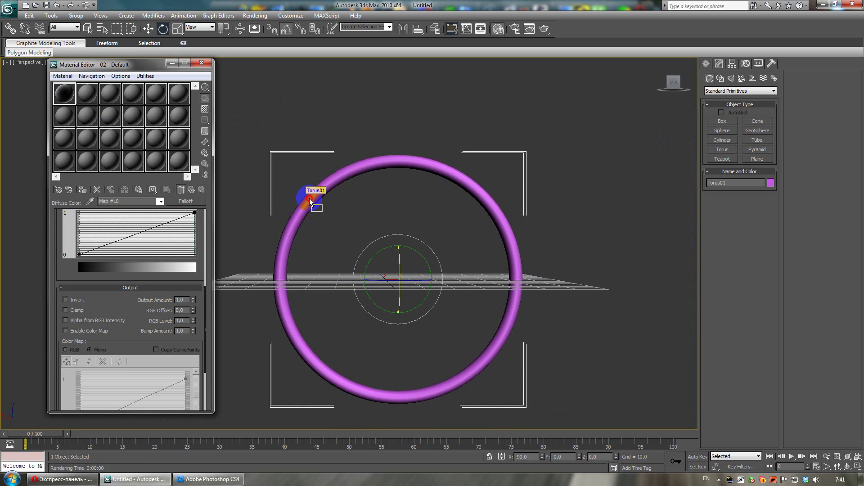
key(shift+q)
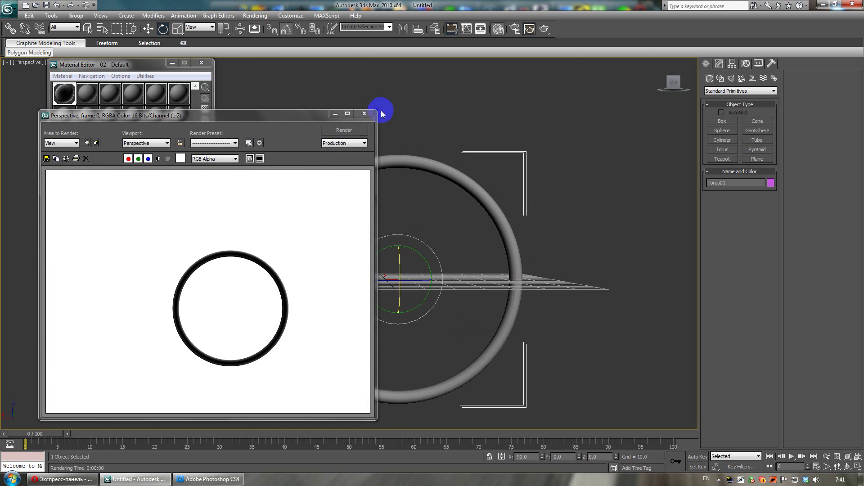
click(364, 114)
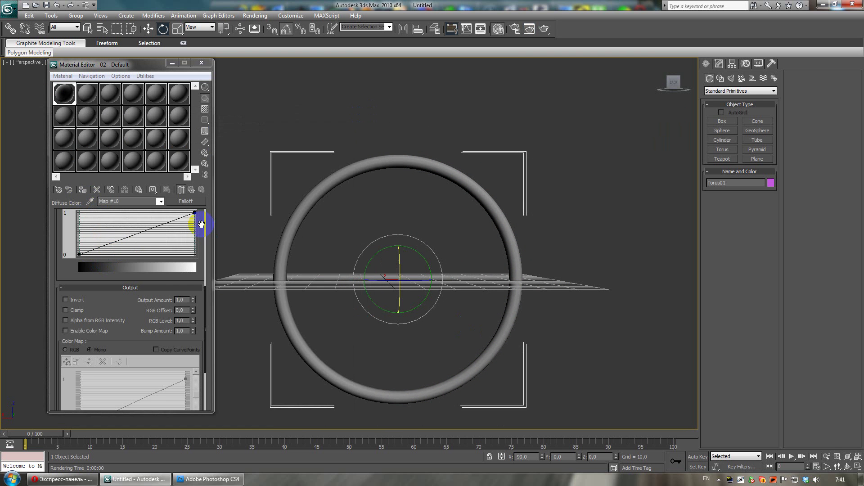
drag(195, 211, 206, 332)
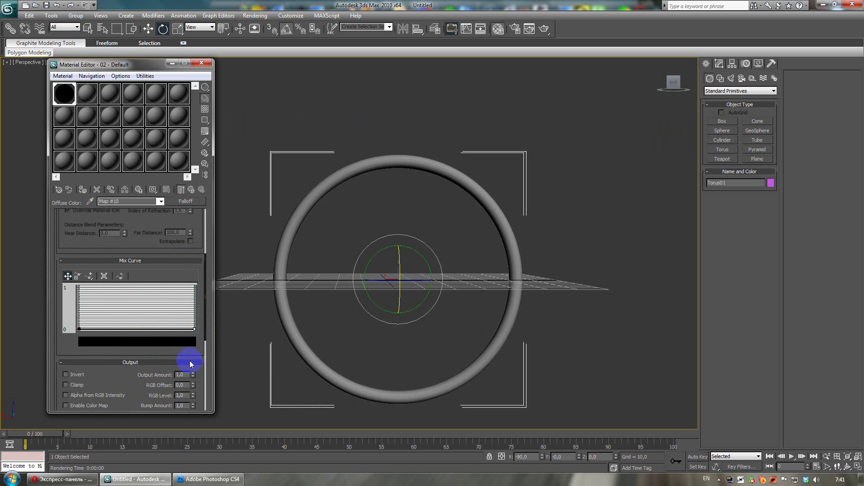
Step: Add a middle point to the Falloff mix curve and raise it into a peak
click(89, 277)
click(134, 329)
click(67, 276)
drag(135, 328, 135, 310)
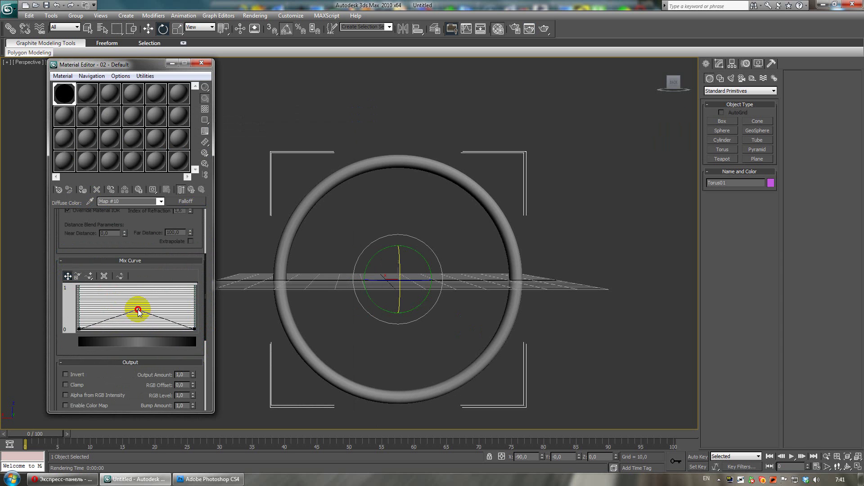
click(155, 293)
drag(139, 309, 138, 304)
click(55, 89)
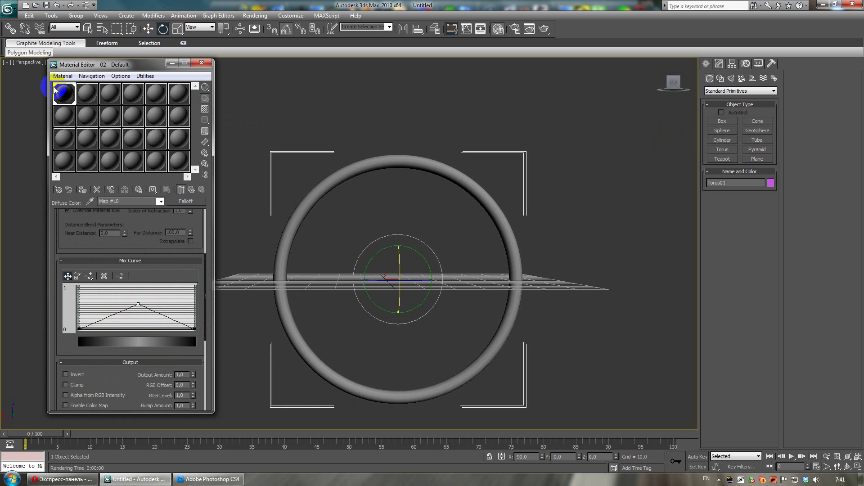
Step: Recentre the ring, test-render it, and orbit to an angled perspective
middle_drag(450, 245, 435, 246)
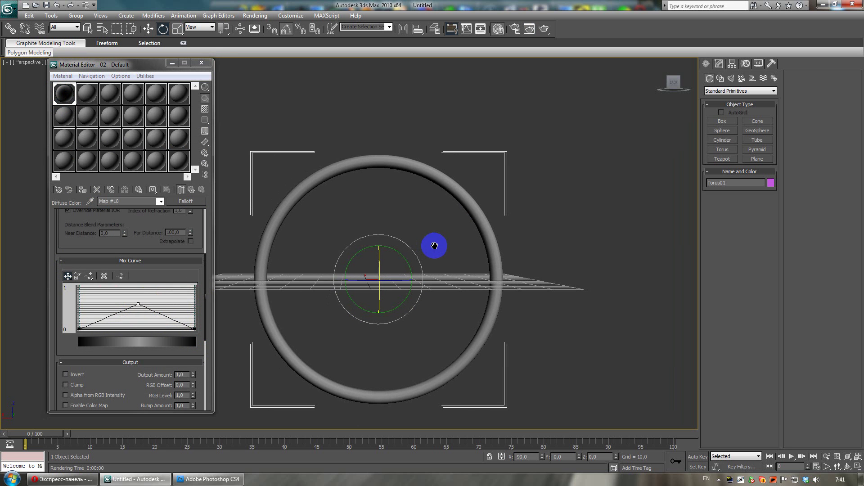
key(shift+q)
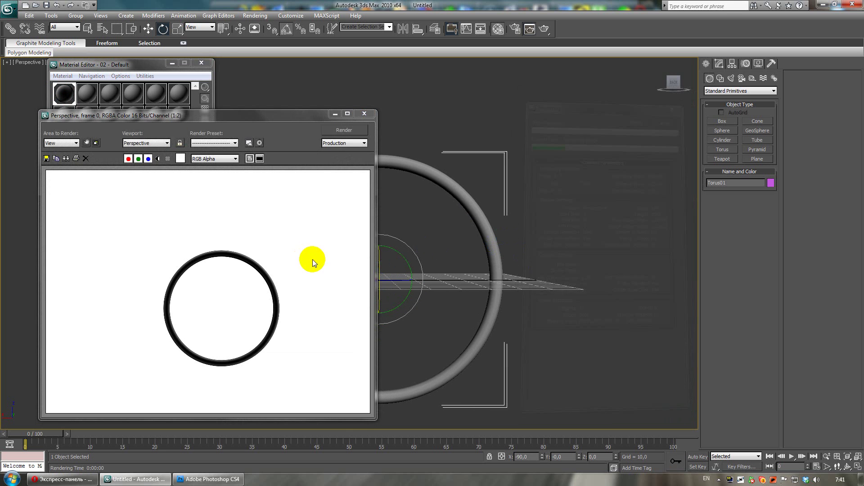
click(364, 114)
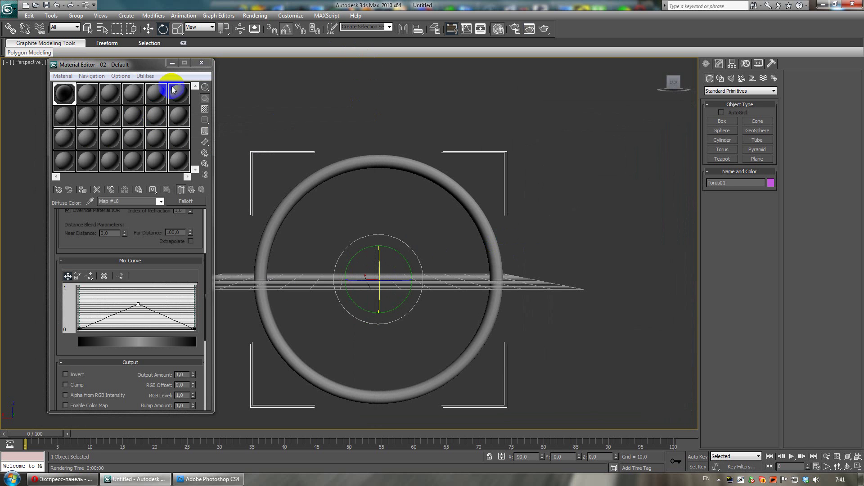
middle_drag(424, 227, 395, 209)
scroll(396, 209, up, 5)
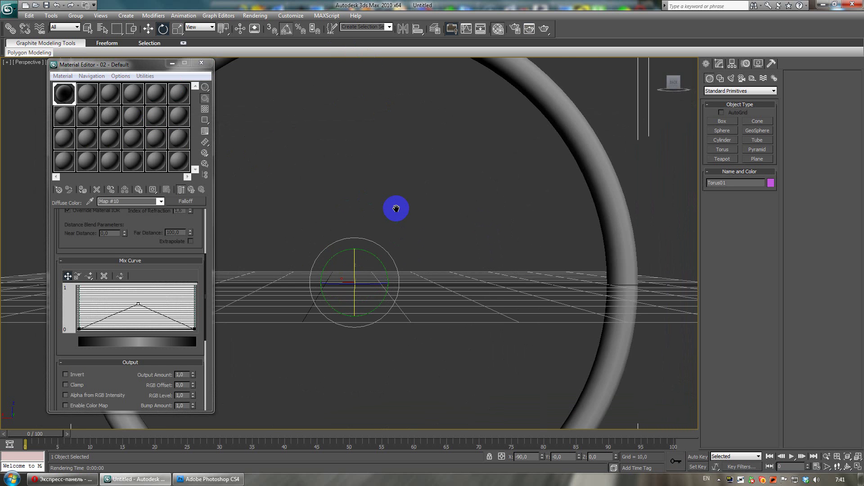
key(shift+q)
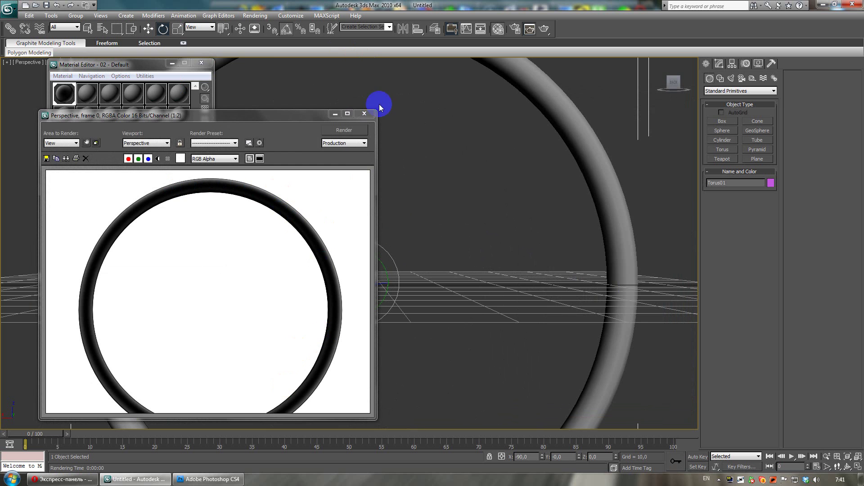
click(364, 113)
scroll(428, 204, down, 3)
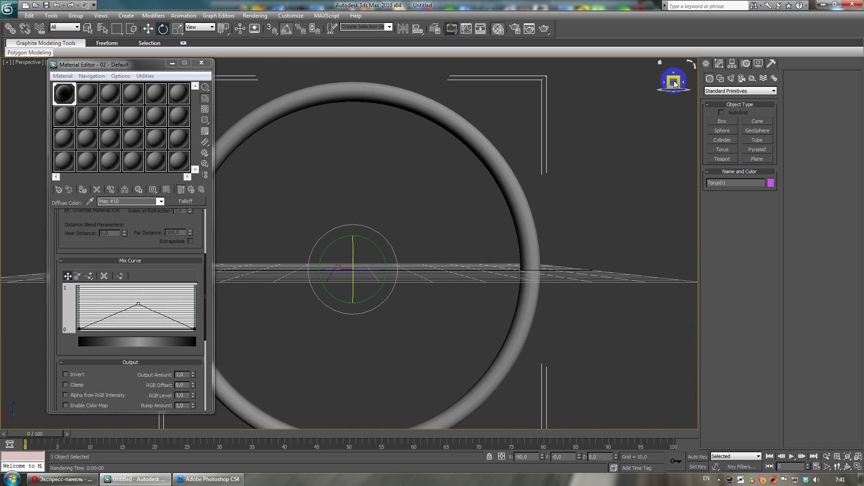
mouse_move(675, 83)
mouse_down()
mouse_move(8, 100)
mouse_move(501, 158)
mouse_up()
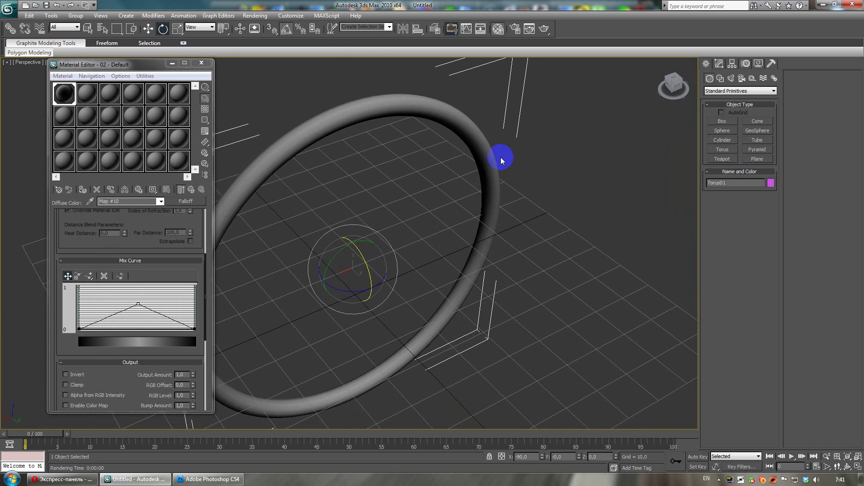
Step: Create an Omni light and move it toward the ring's middle
click(201, 62)
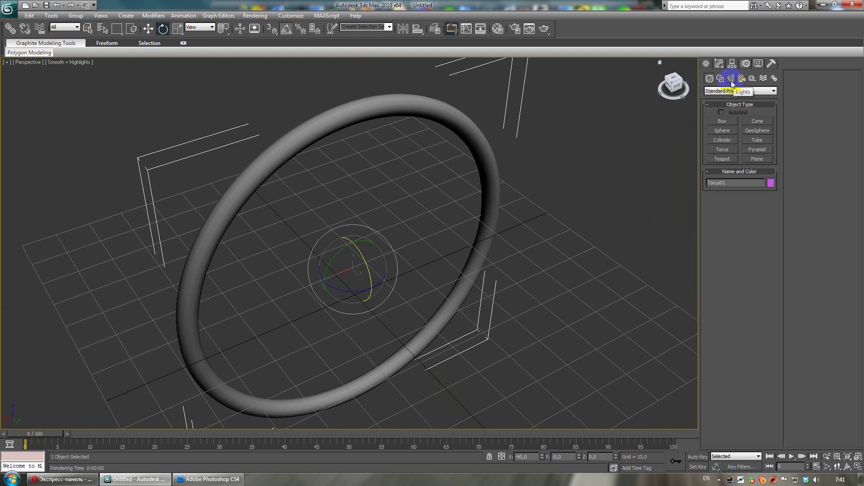
click(731, 79)
click(725, 141)
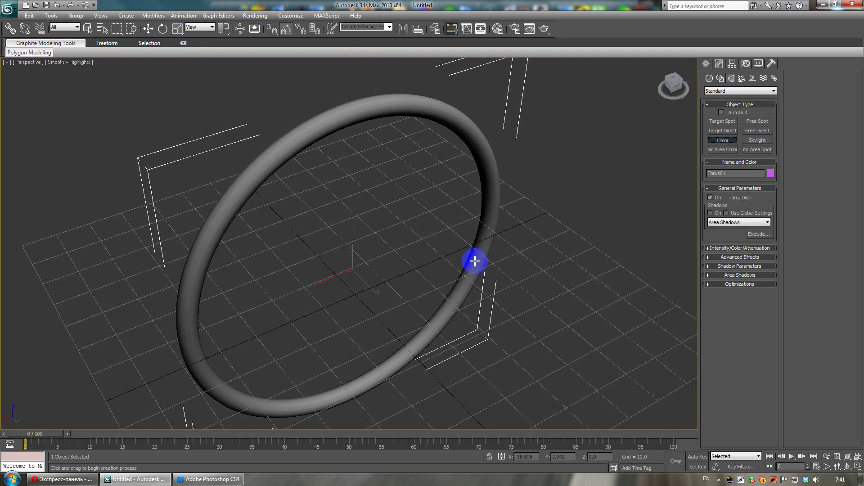
mouse_move(425, 320)
mouse_down()
mouse_move(436, 321)
mouse_move(434, 159)
mouse_up()
click(149, 30)
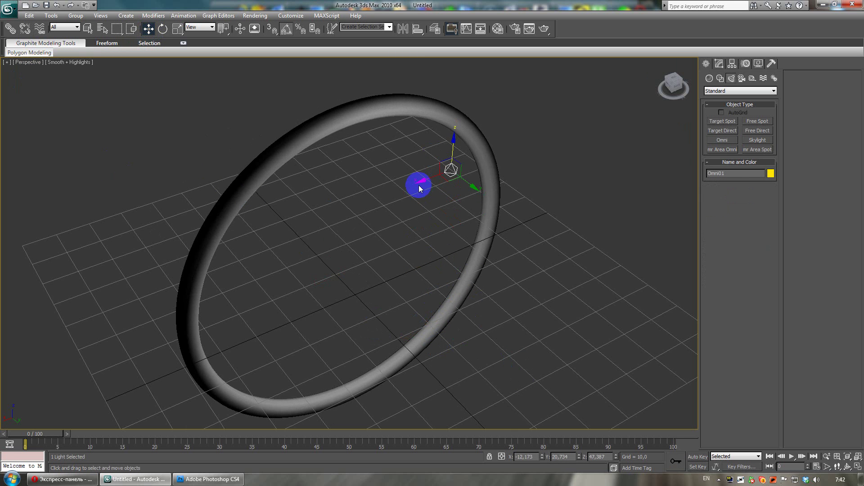
drag(423, 182, 374, 186)
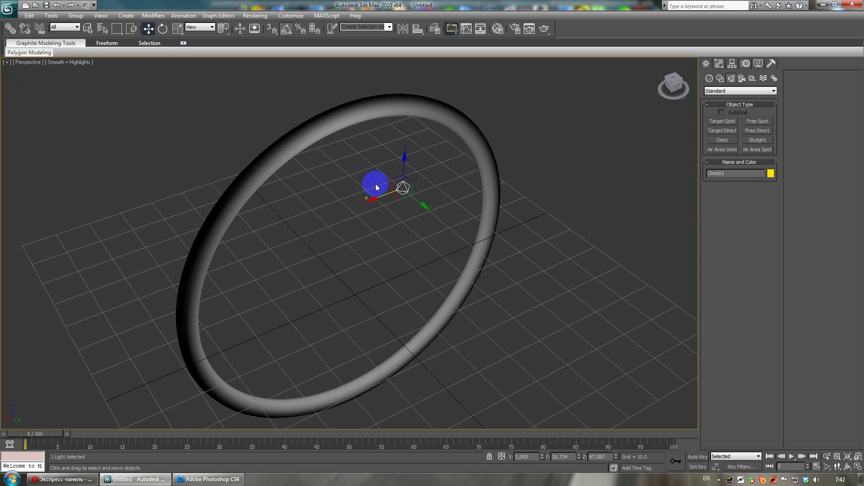
Step: Test-render the lighting from a side view, then raise the light higher above the ring
mouse_move(673, 85)
mouse_move(678, 92)
mouse_down()
mouse_move(570, 192)
mouse_move(544, 251)
mouse_move(475, 199)
mouse_move(480, 182)
mouse_up()
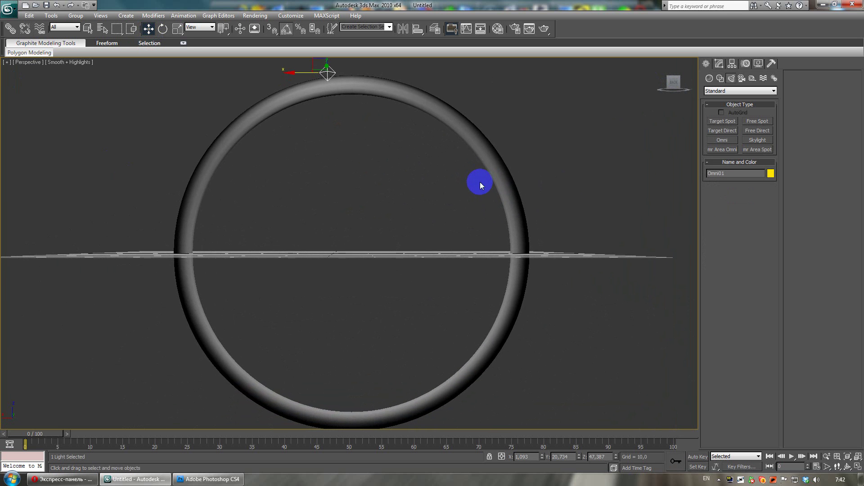
key(shift+q)
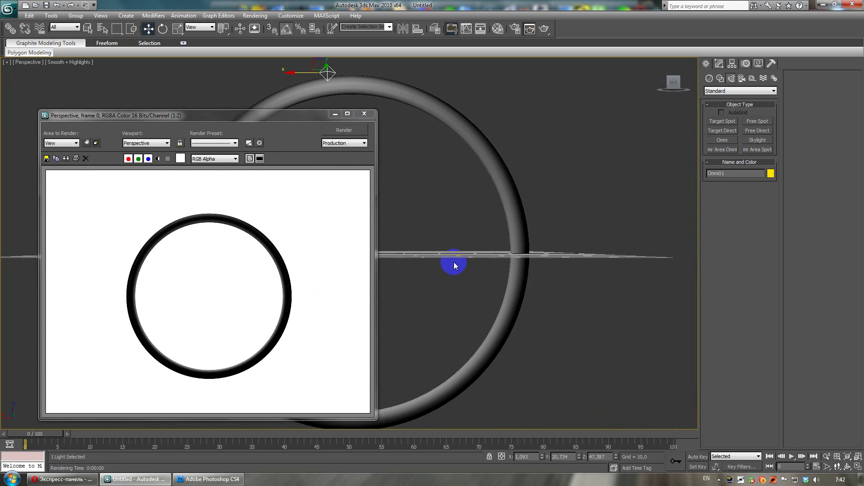
scroll(454, 262, up, 5)
key(shift+q)
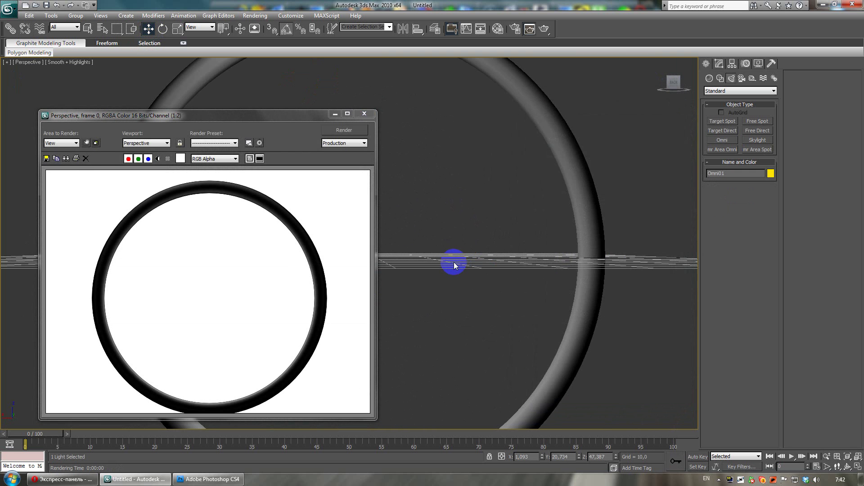
scroll(453, 262, down, 3)
mouse_move(673, 84)
mouse_down()
mouse_move(311, 141)
mouse_move(291, 135)
mouse_up()
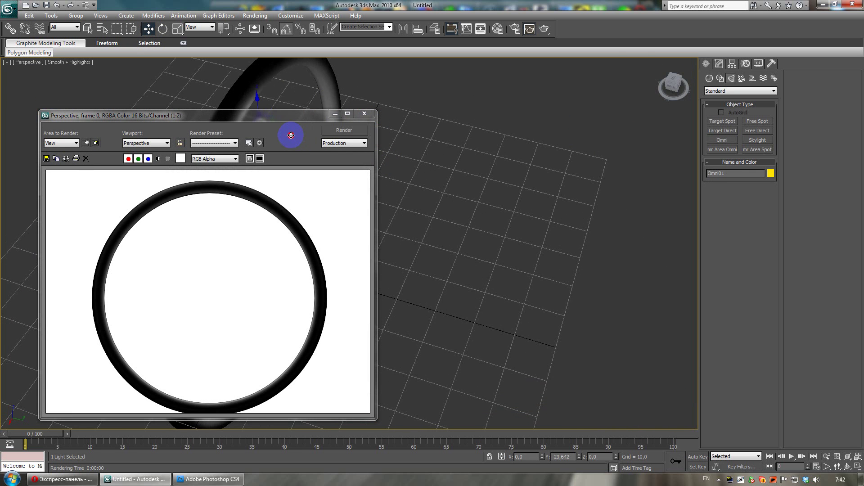
drag(254, 103, 282, 122)
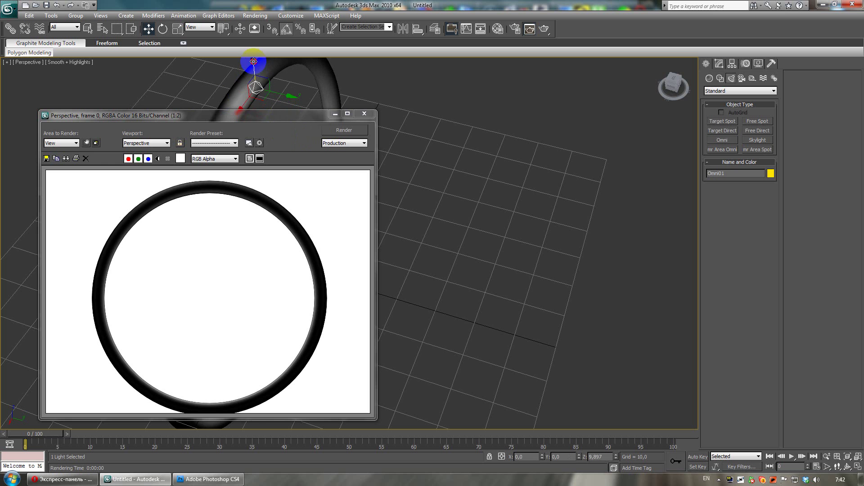
key(shift+q)
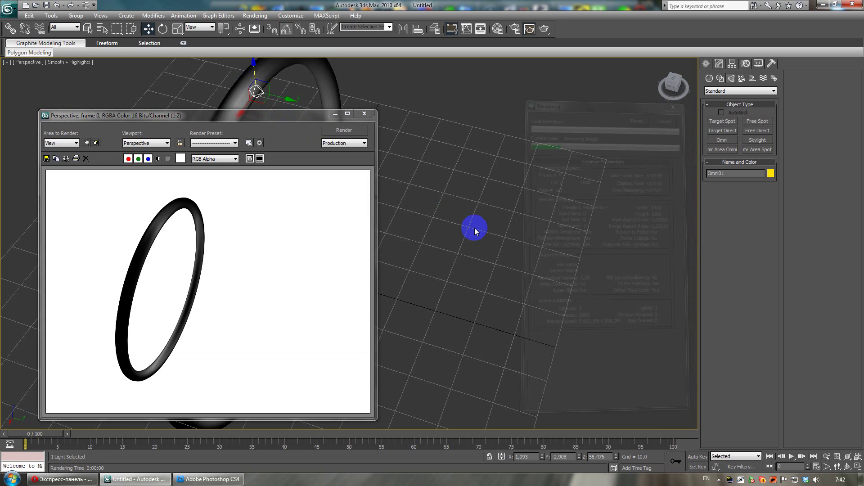
Step: From a face-on view, centre Omni01 just above the top of the ring
drag(681, 86, 493, 163)
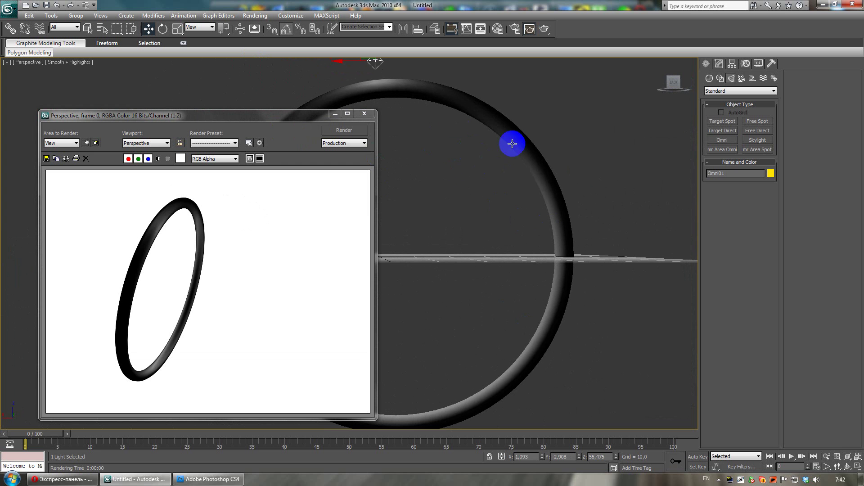
mouse_move(412, 95)
middle_down()
mouse_move(445, 135)
mouse_move(430, 182)
middle_up()
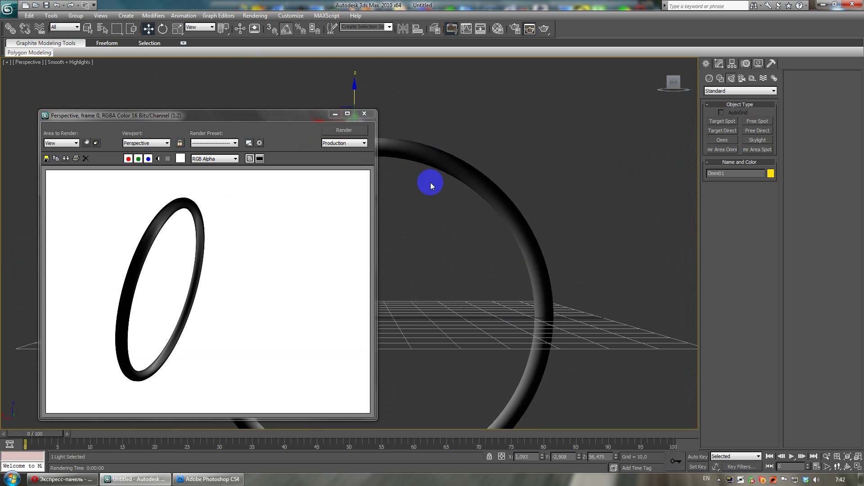
click(364, 113)
drag(336, 120, 343, 121)
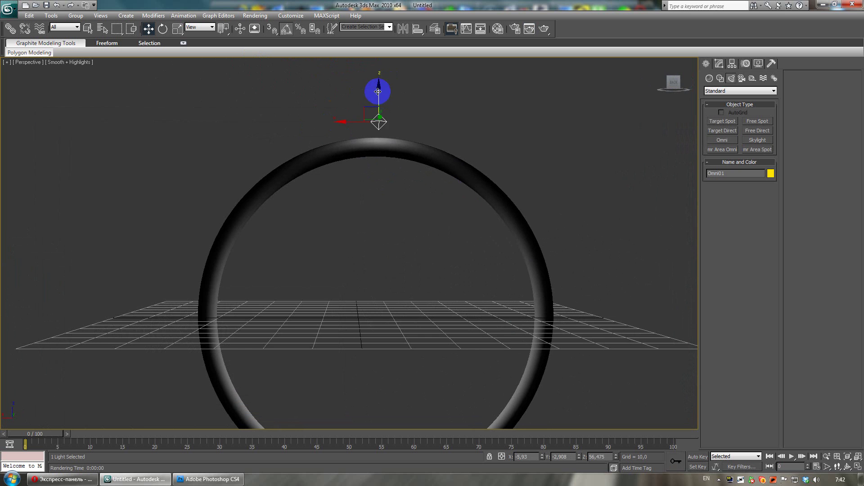
drag(379, 97, 379, 75)
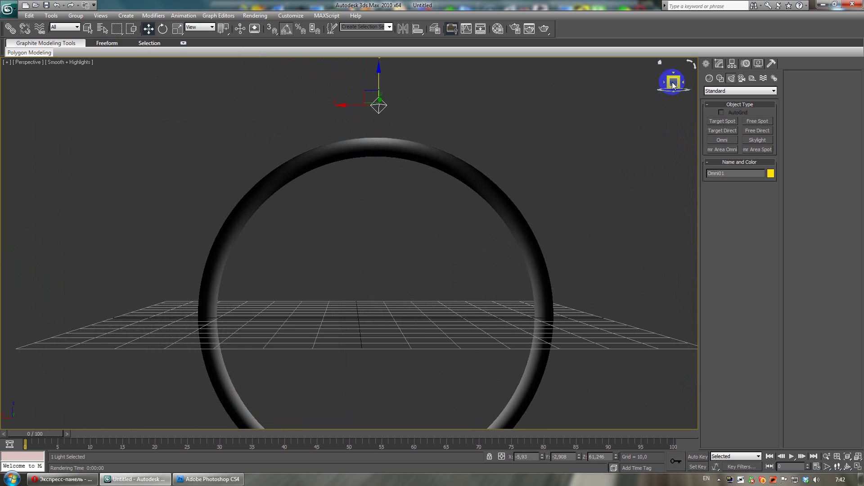
Step: Render with the repositioned light, then orbit level and zoom in for a closer render
key(shift+q)
alt+middle_drag(414, 317, 420, 190)
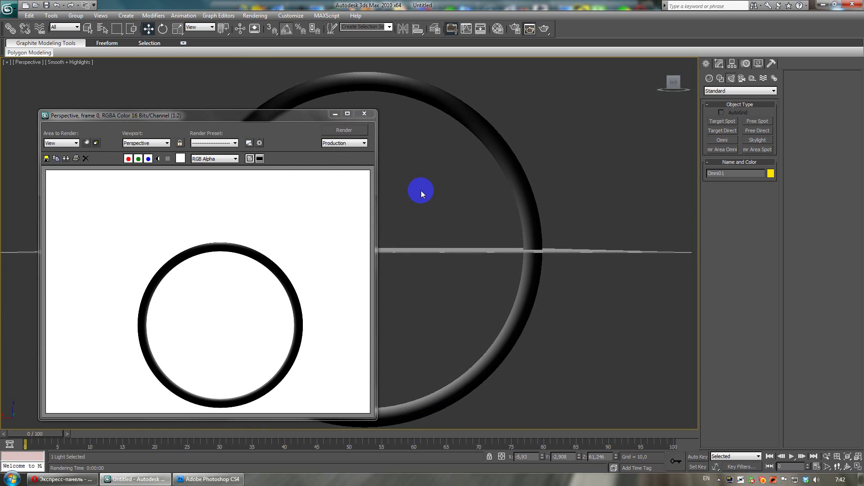
scroll(421, 192, up, 2)
scroll(421, 191, up, 1)
scroll(421, 191, up, 2)
key(shift+q)
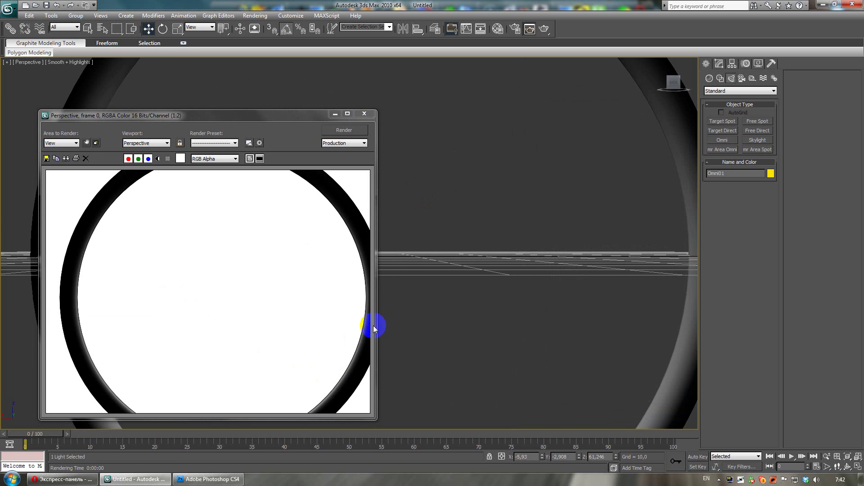
Step: Zoom out and back in, re-rendering each framing, then recentre the ring
scroll(525, 252, down, 2)
scroll(523, 260, down, 2)
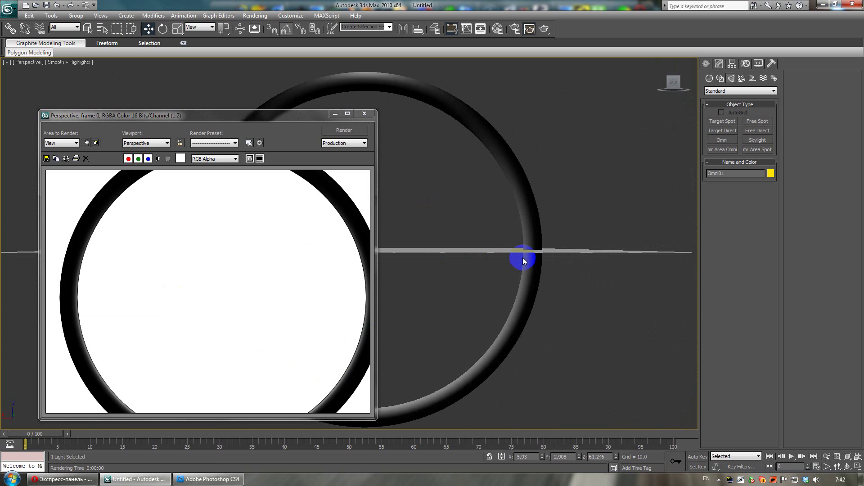
scroll(550, 240, down, 1)
key(shift+q)
scroll(462, 283, up, 2)
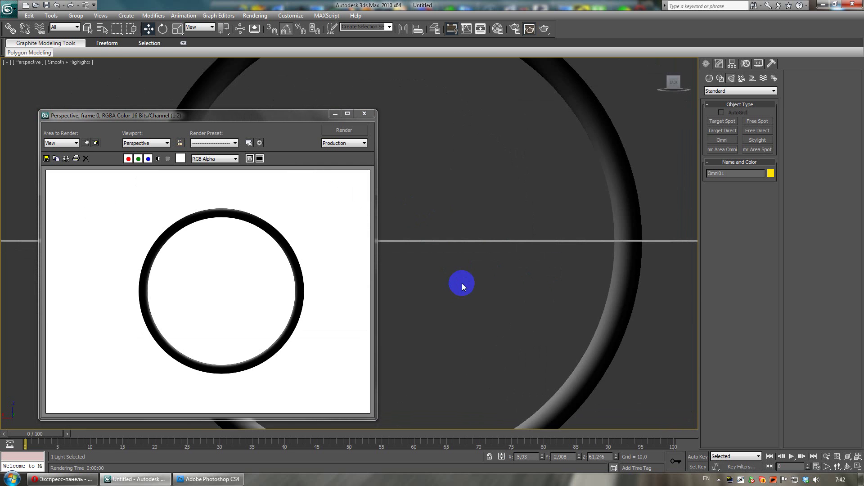
key(shift+q)
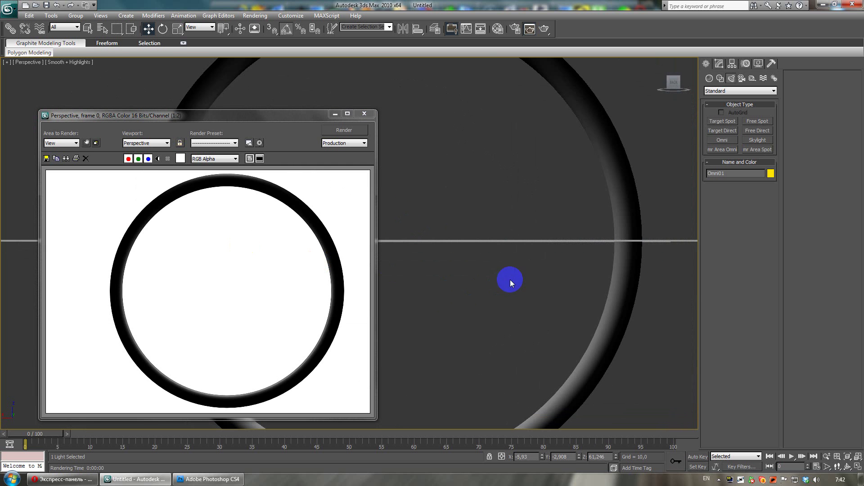
middle_drag(518, 265, 486, 265)
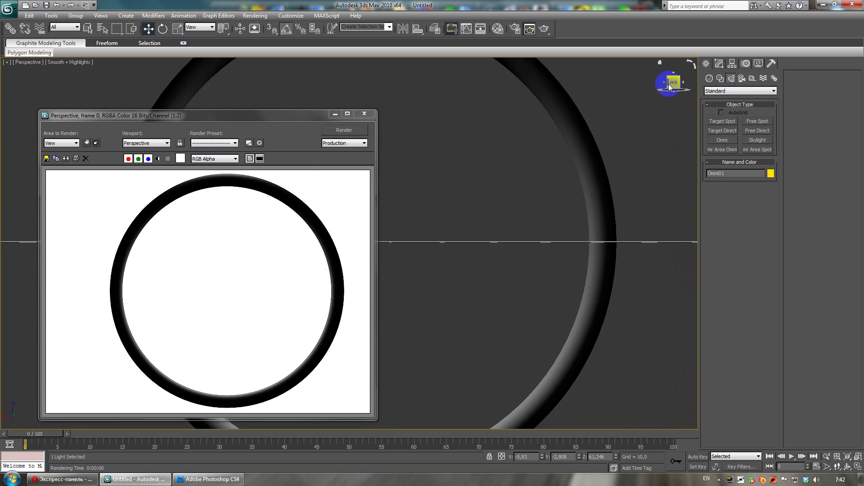
Step: Select the torus, frame it with Z, move closer, and re-render so the ring fills the frame
click(596, 181)
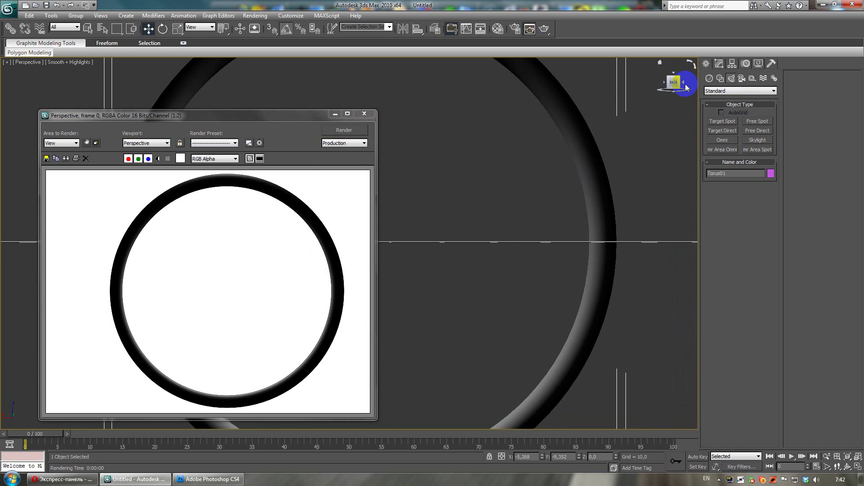
mouse_move(680, 84)
mouse_down()
mouse_move(656, 119)
mouse_move(671, 84)
mouse_move(658, 180)
mouse_move(503, 251)
mouse_up()
key(z)
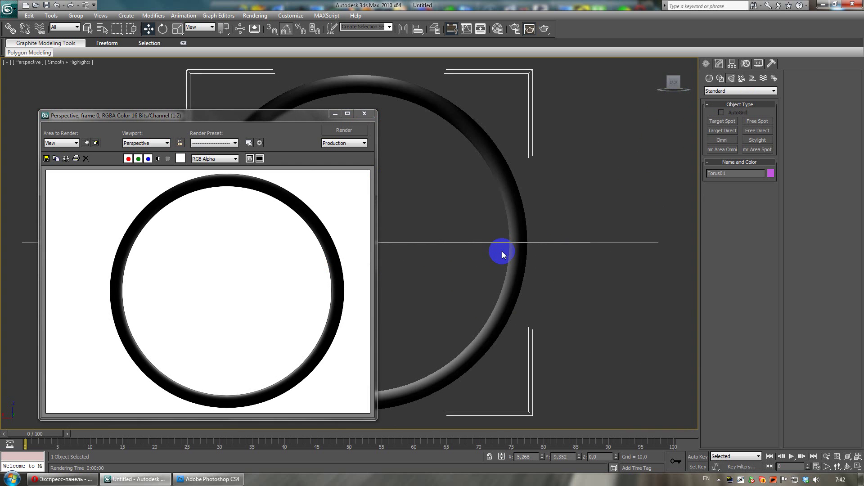
key(shift+q)
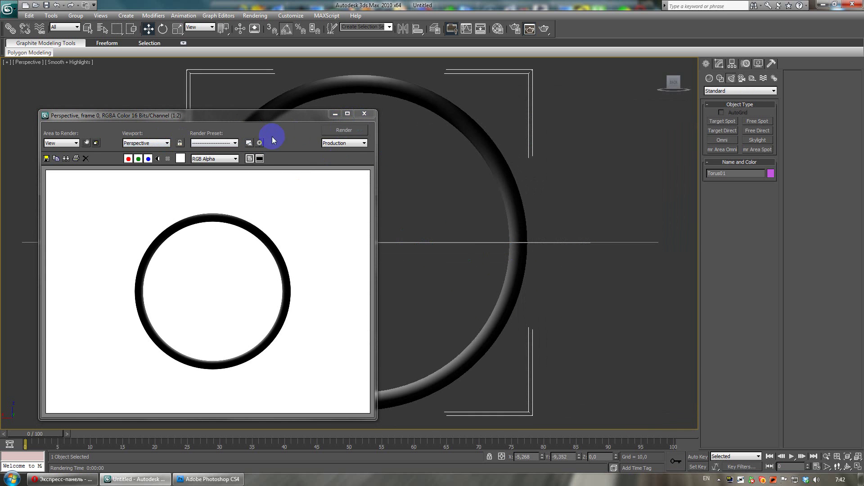
key(Up)
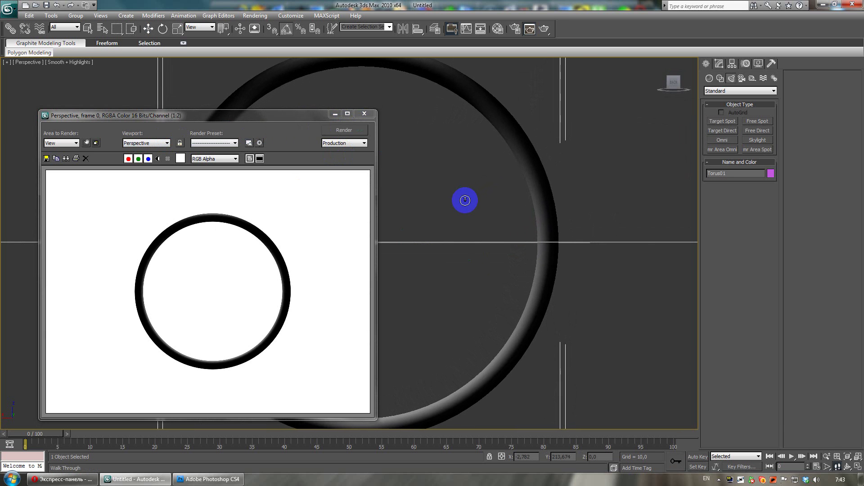
key(shift+q)
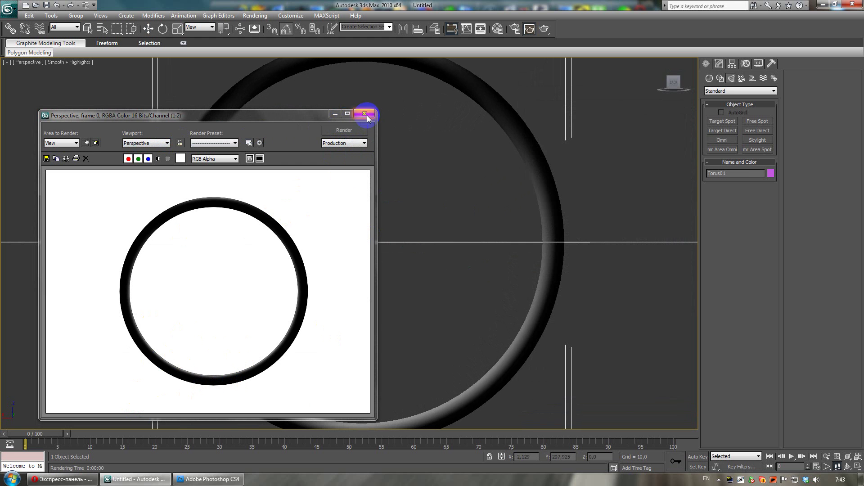
Step: Save the rendered ring to the Desktop as a 48-bit PNG with alpha channel
click(49, 160)
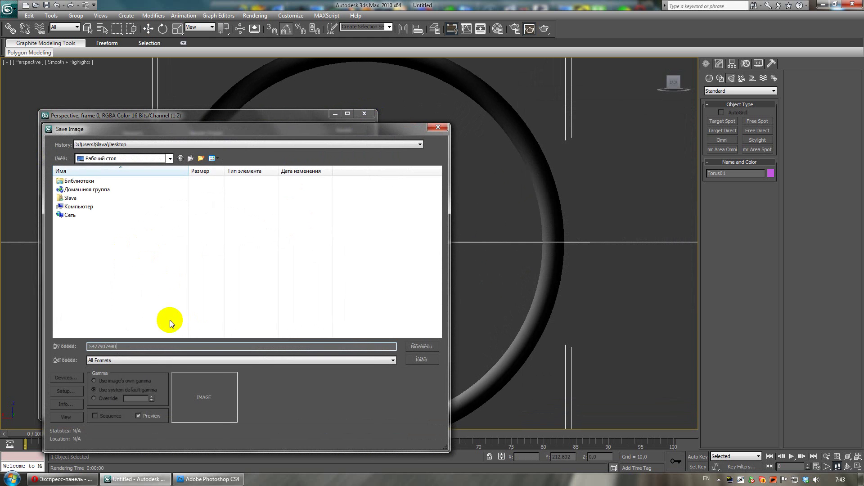
click(157, 363)
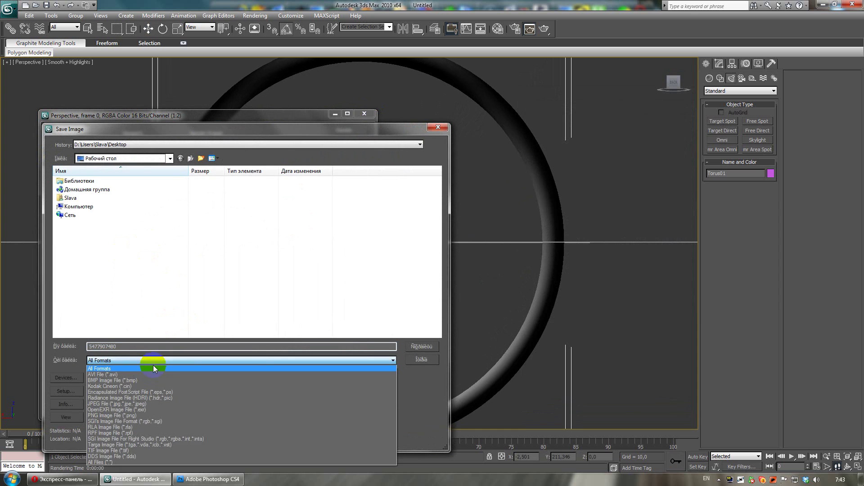
click(129, 417)
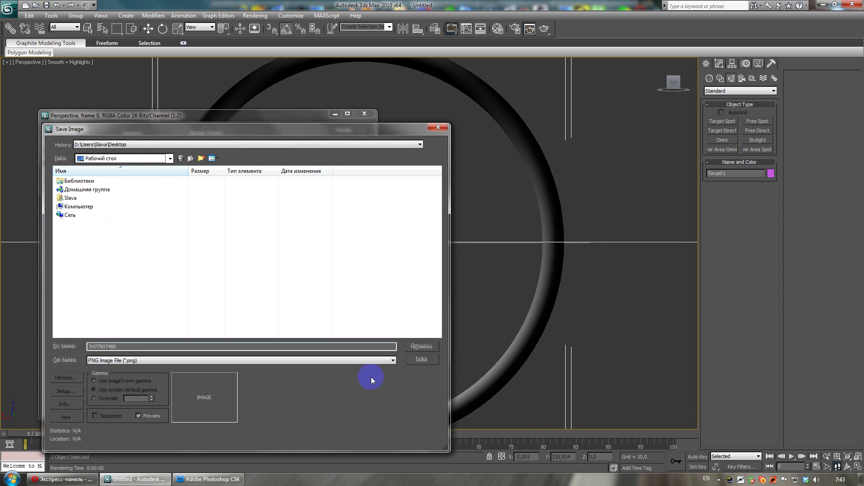
click(419, 349)
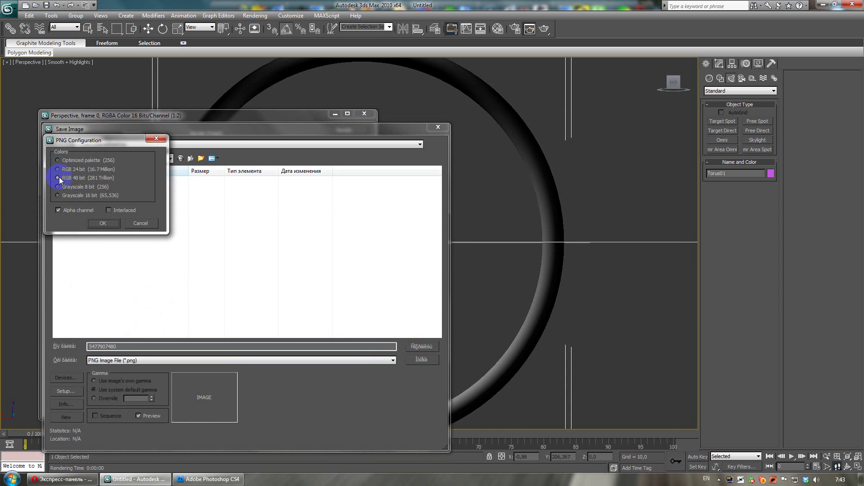
click(102, 223)
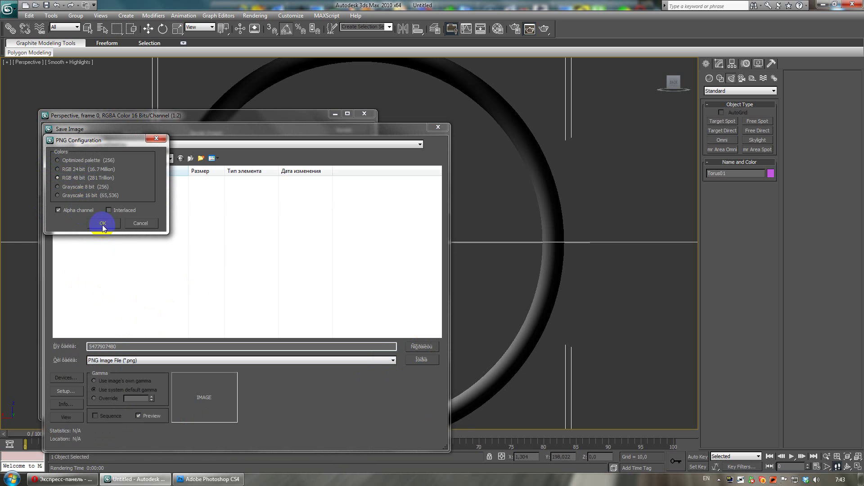
click(364, 115)
Step: Minimize 3ds Max and bring Photoshop forward with the ring PNG open
click(822, 5)
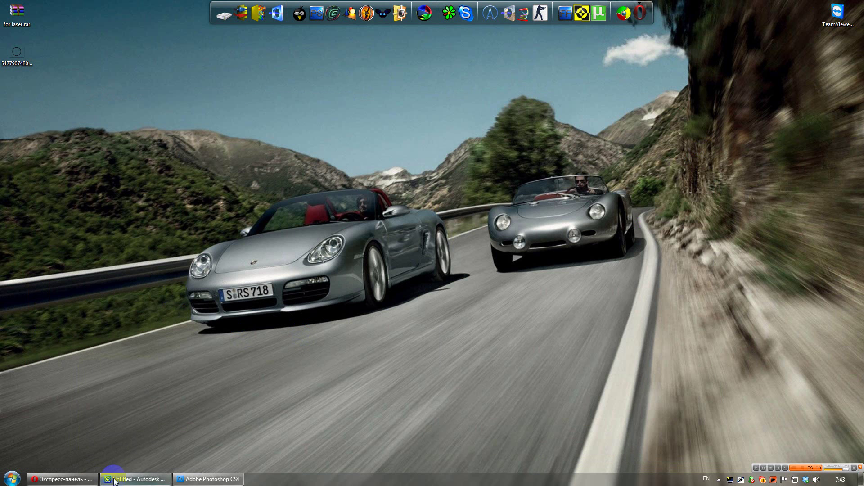
click(208, 479)
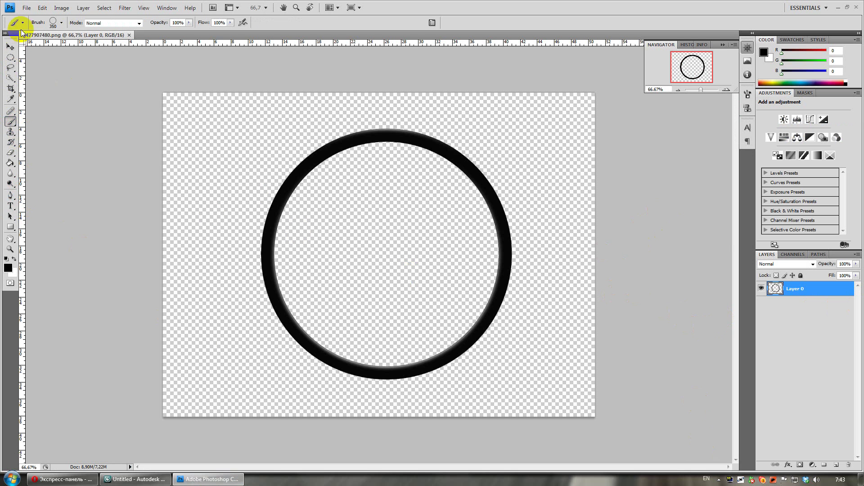
Step: On new Layer 1, fill a flat elliptical selection across the ring's bottom with black
click(10, 57)
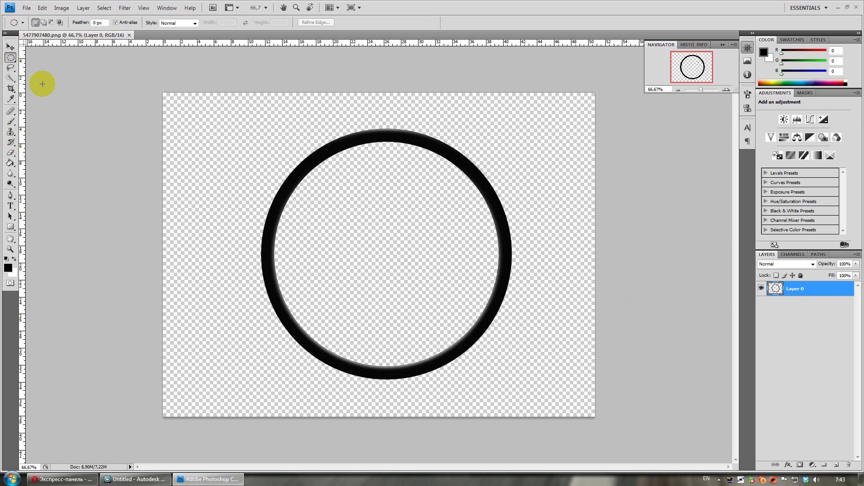
click(836, 462)
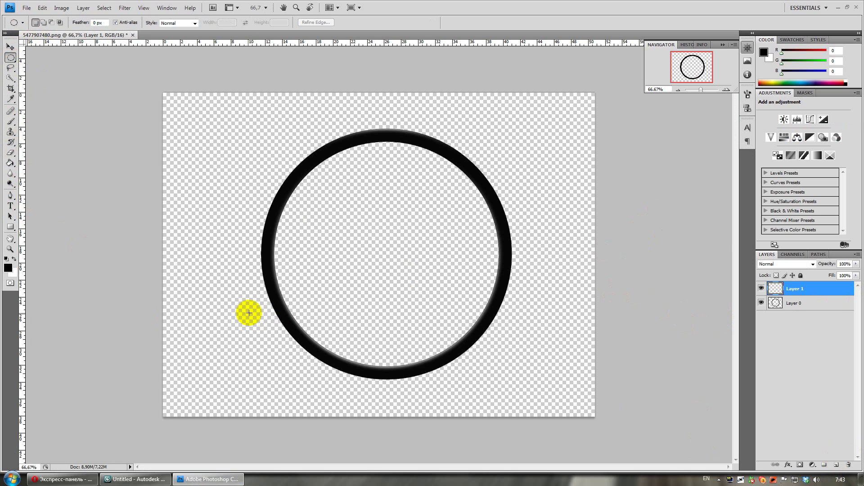
drag(299, 370, 480, 320)
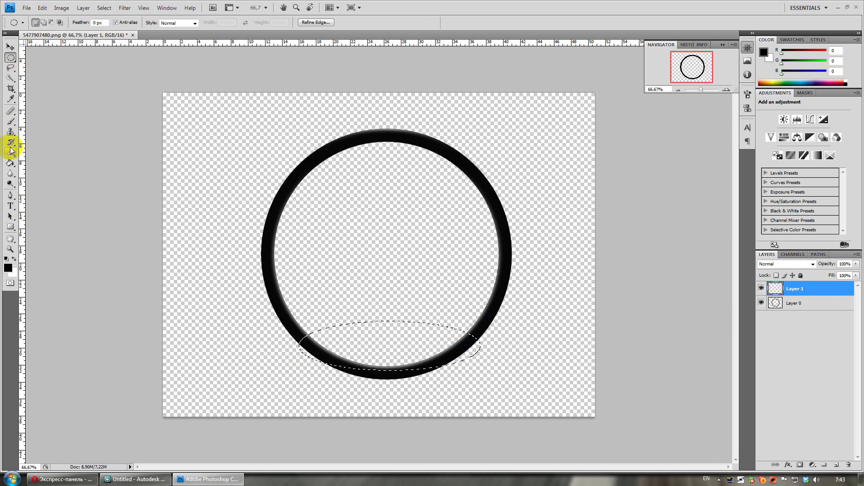
click(10, 163)
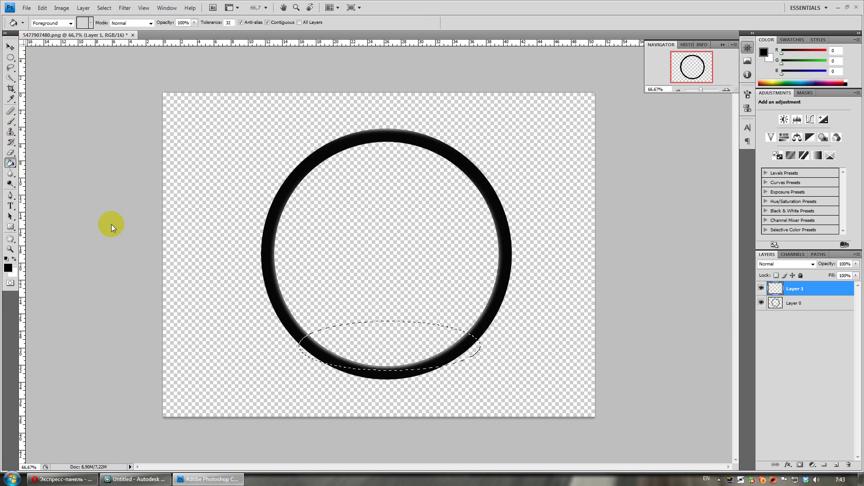
click(380, 343)
click(11, 47)
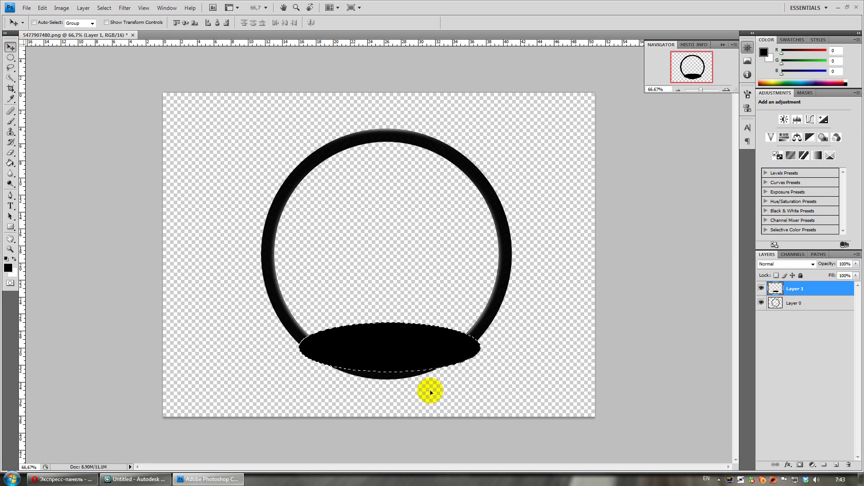
Step: Drag the black ellipse about 50 px lower and move Layer 1 beneath Layer 0
drag(380, 355, 388, 371)
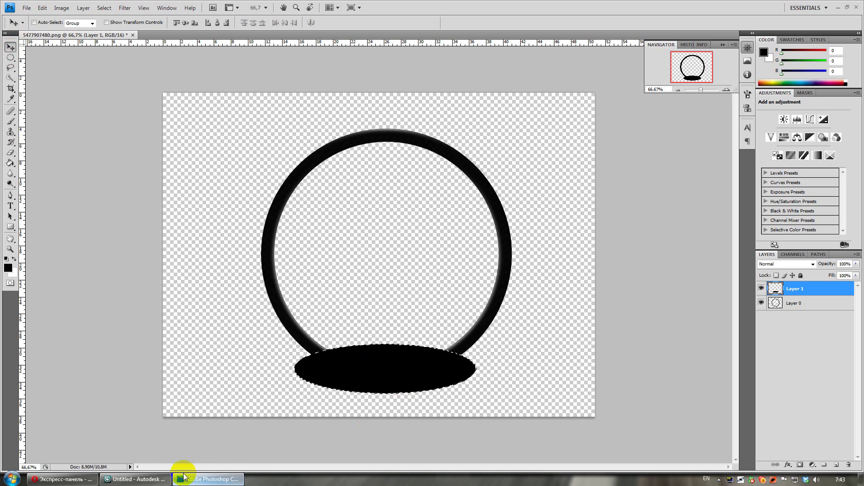
drag(792, 288, 800, 309)
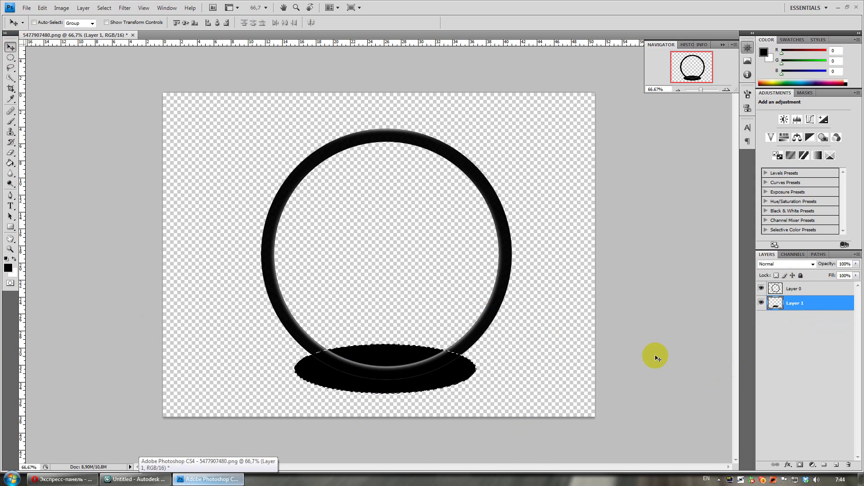
mouse_move(366, 353)
mouse_down()
mouse_move(381, 391)
mouse_move(389, 391)
mouse_up()
drag(314, 350, 376, 380)
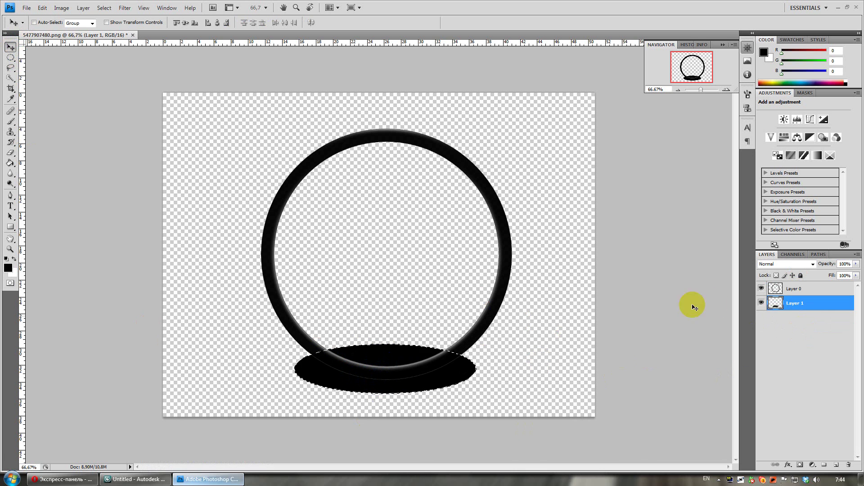
drag(384, 350, 385, 357)
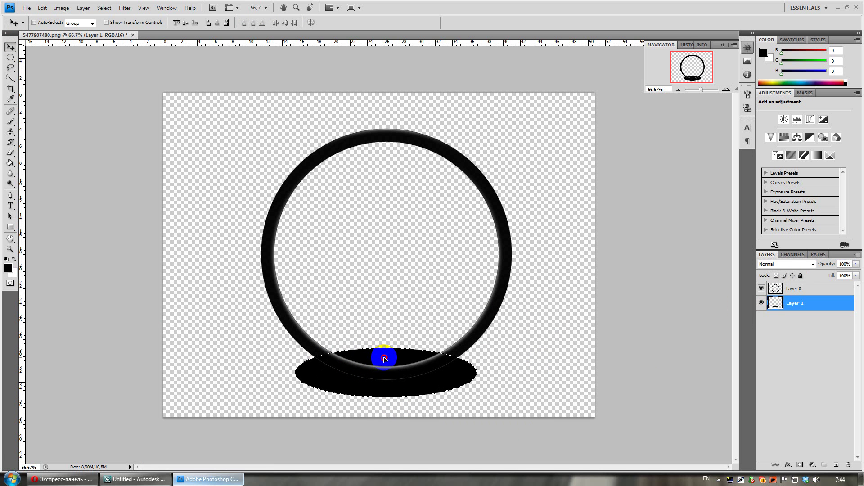
drag(384, 359, 393, 380)
Step: Deselect the black ellipse, make Layer 1 active, and bring up the Filter blur list
ctrl+click(807, 310)
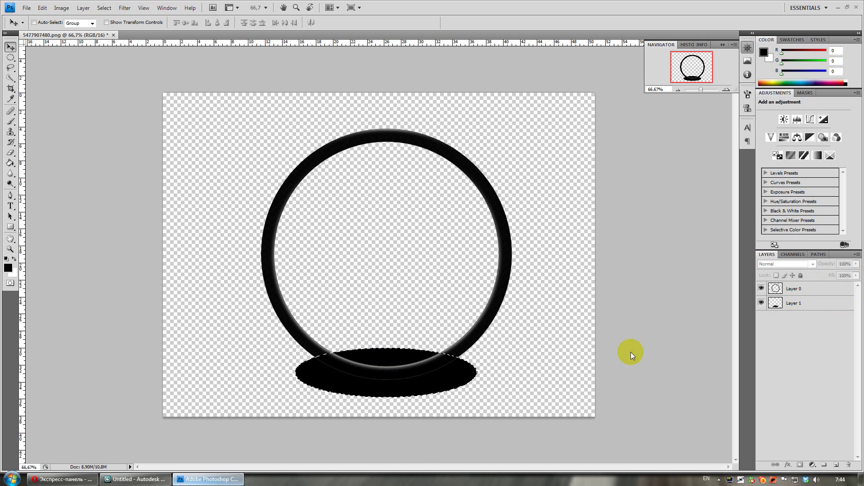
click(10, 57)
click(63, 205)
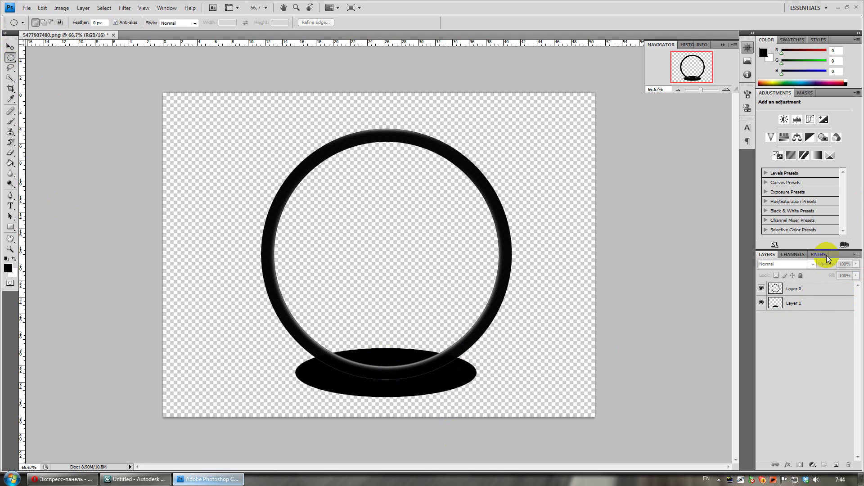
click(792, 303)
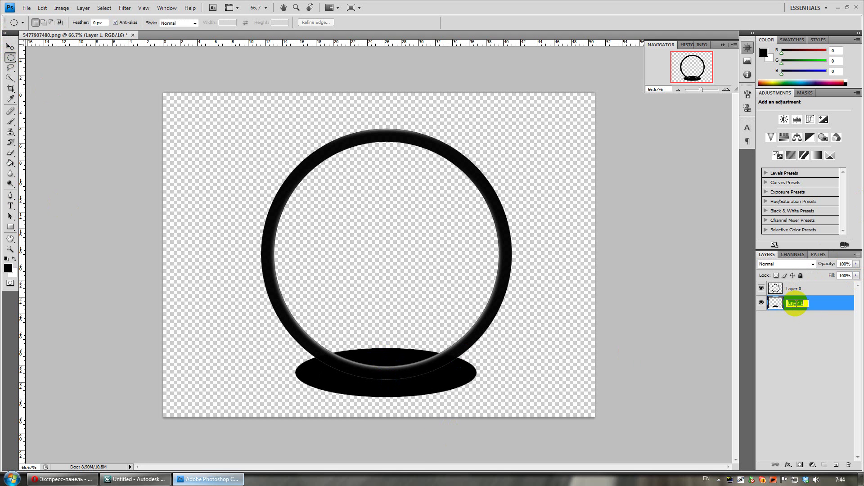
double_click(818, 306)
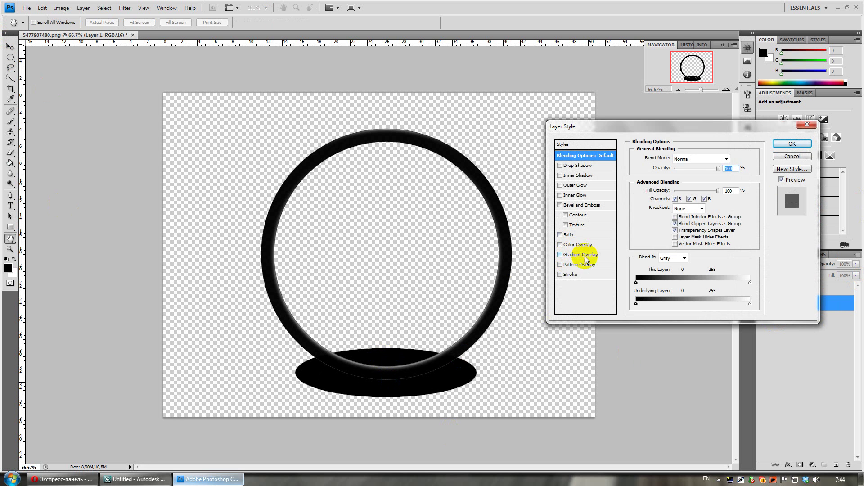
click(792, 143)
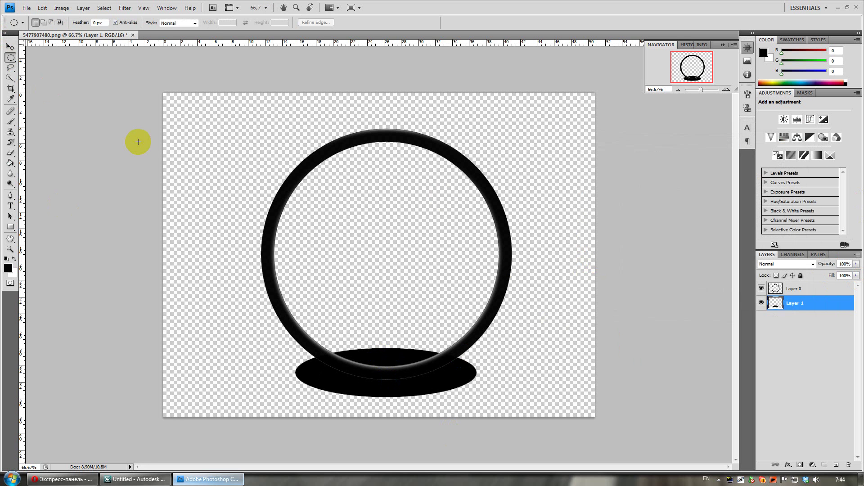
click(124, 8)
mouse_move(166, 82)
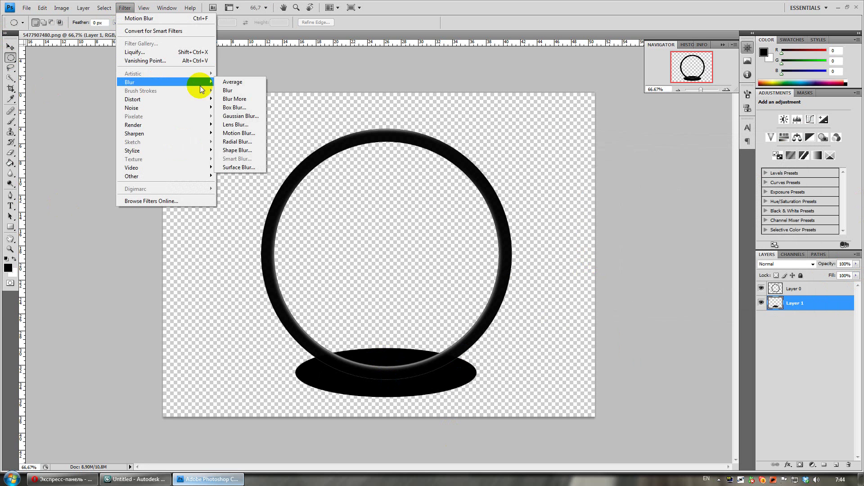
Step: Apply a Motion Blur of -90° and 101 pixels to the ellipse on Layer 1
click(241, 134)
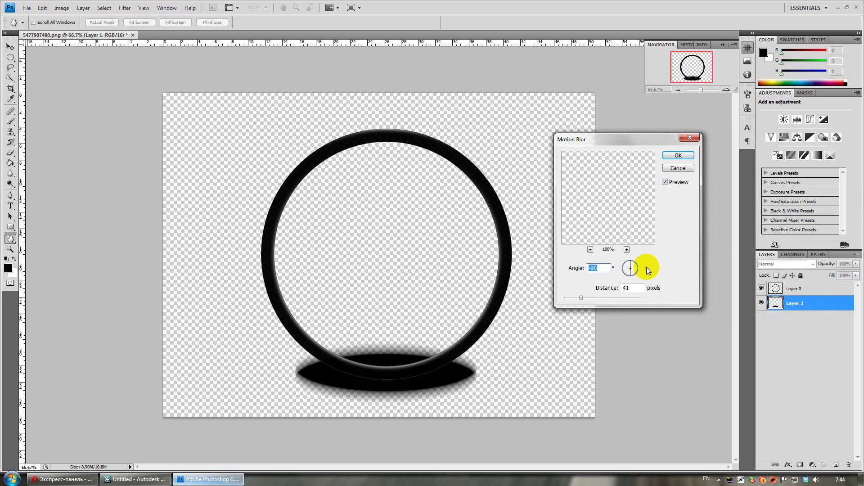
drag(582, 299, 595, 299)
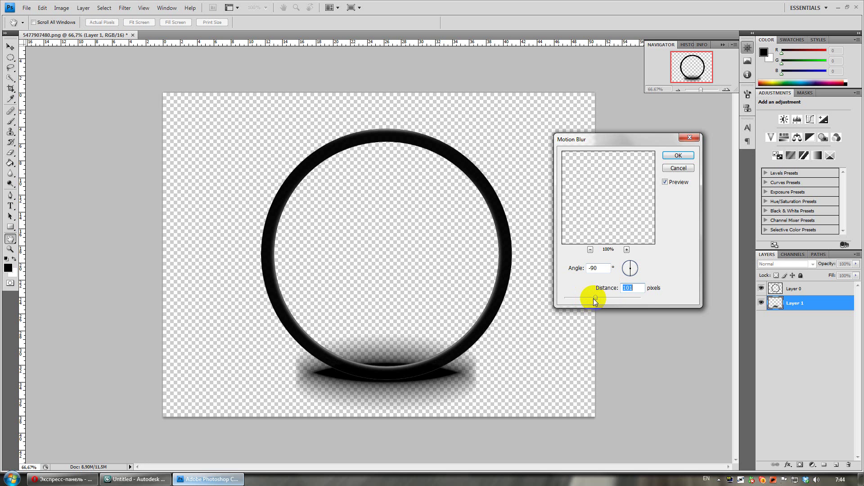
drag(344, 372, 447, 369)
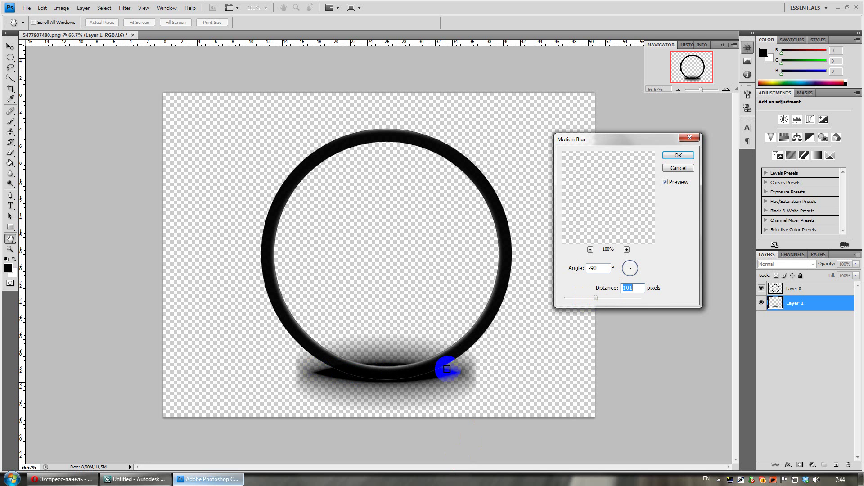
click(675, 154)
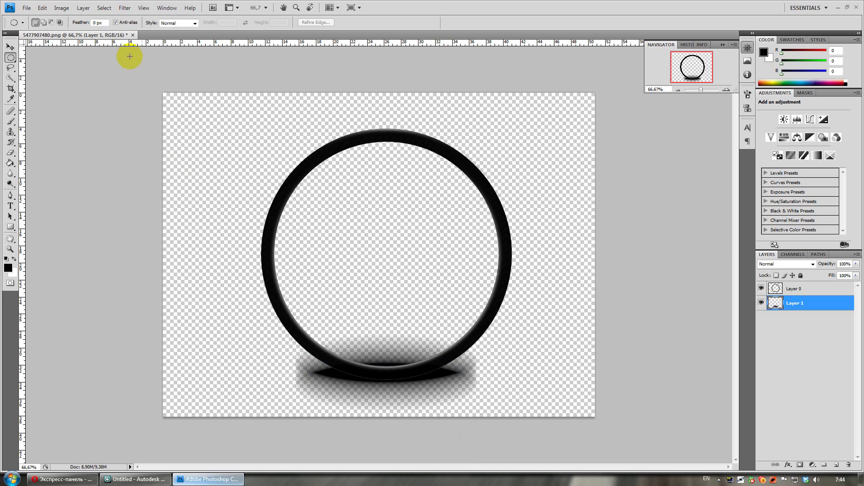
Step: Apply a second Motion Blur to the shadow at 0° angle and 166 pixels distance
click(124, 8)
mouse_move(135, 82)
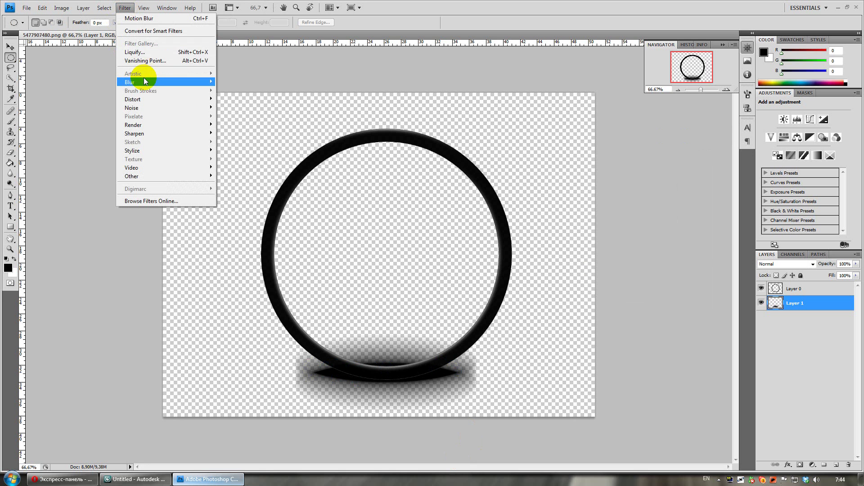
click(239, 133)
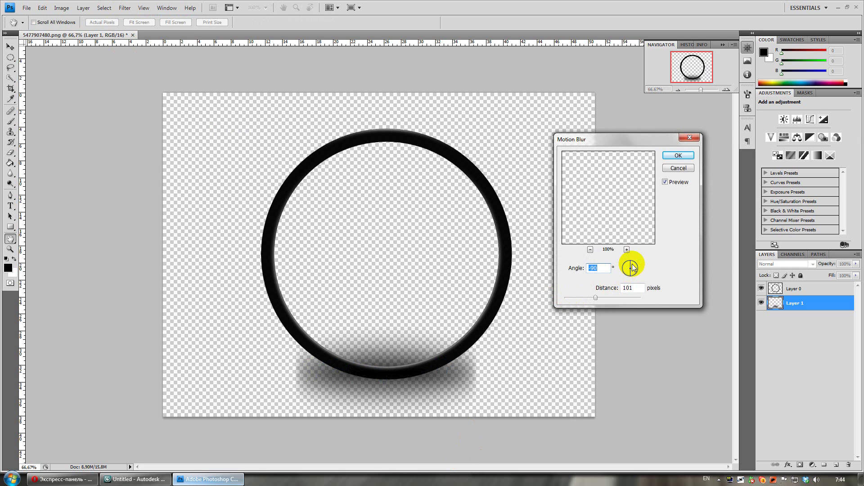
drag(632, 269, 638, 263)
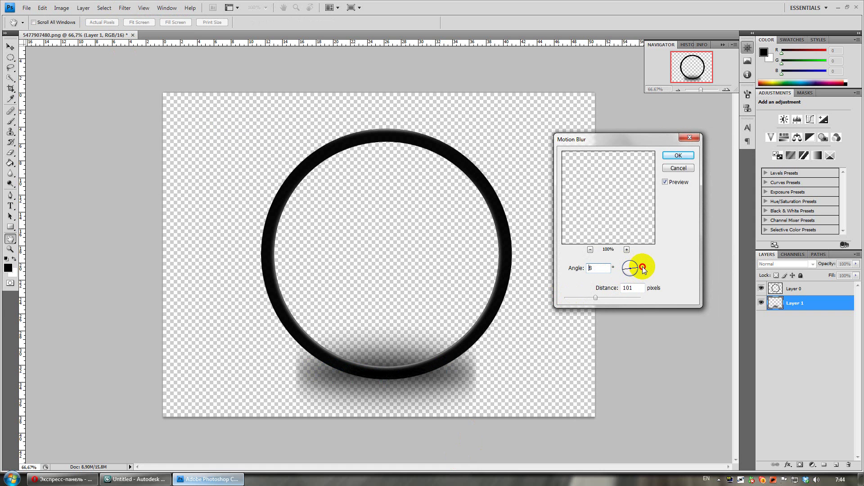
drag(643, 269, 644, 270)
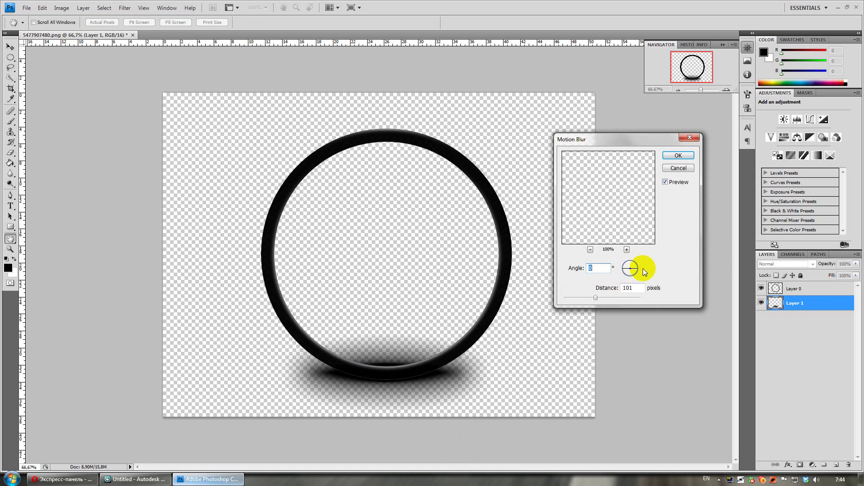
drag(597, 299, 601, 298)
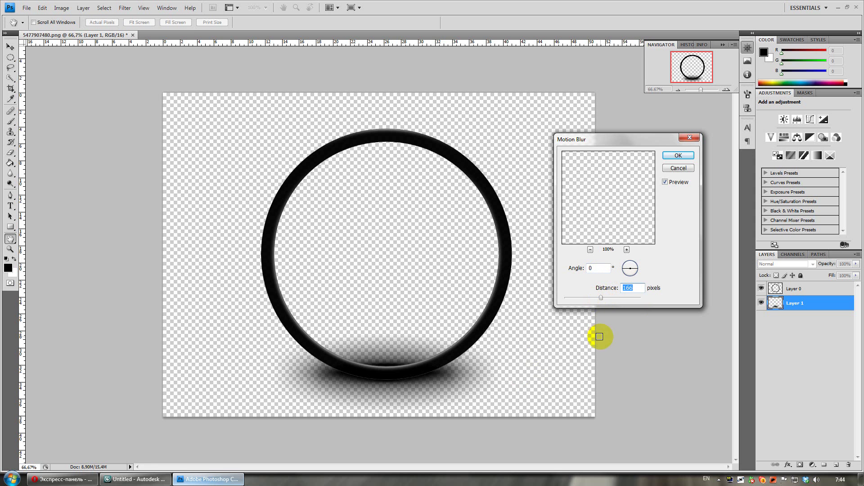
click(676, 157)
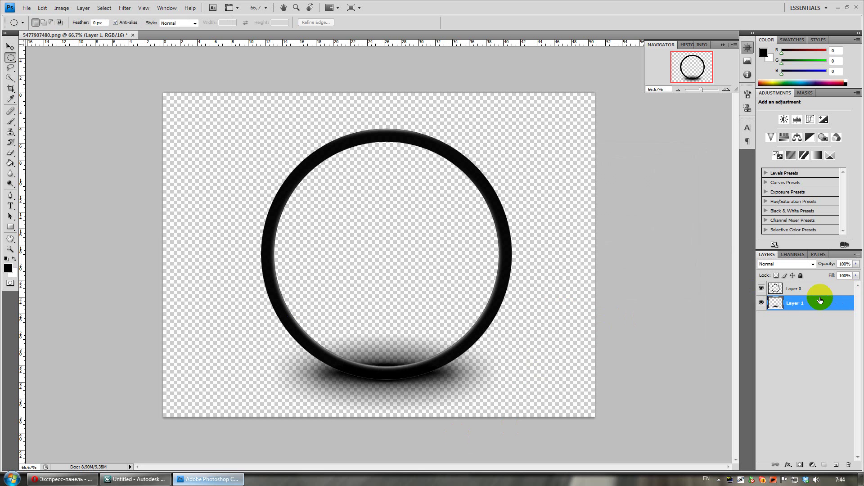
Step: Free-transform the ring on Layer 0 down to about 89.8% height and commit
click(795, 288)
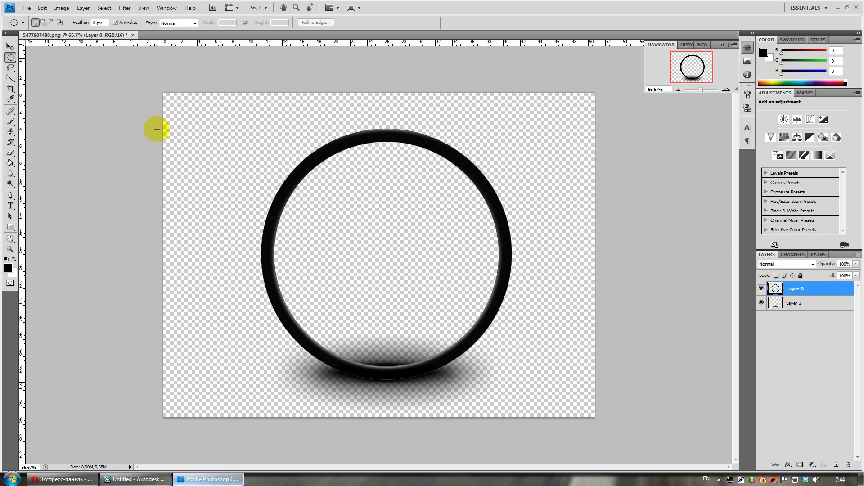
key(ctrl+t)
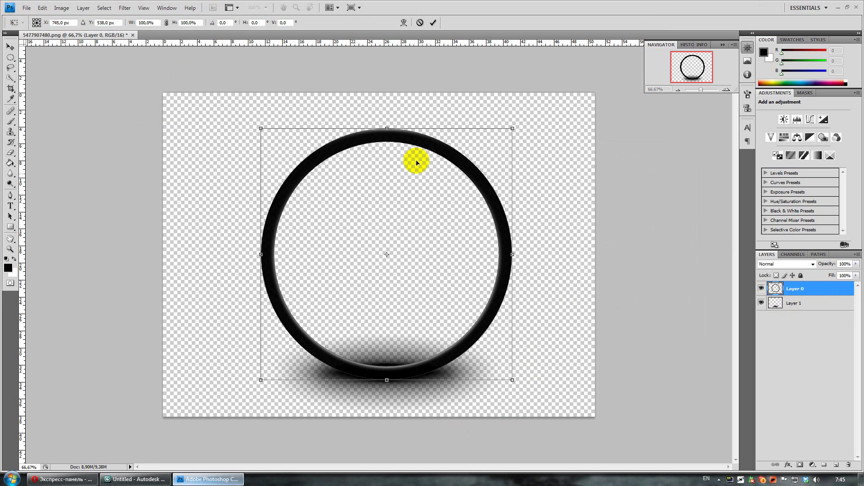
drag(388, 130, 388, 148)
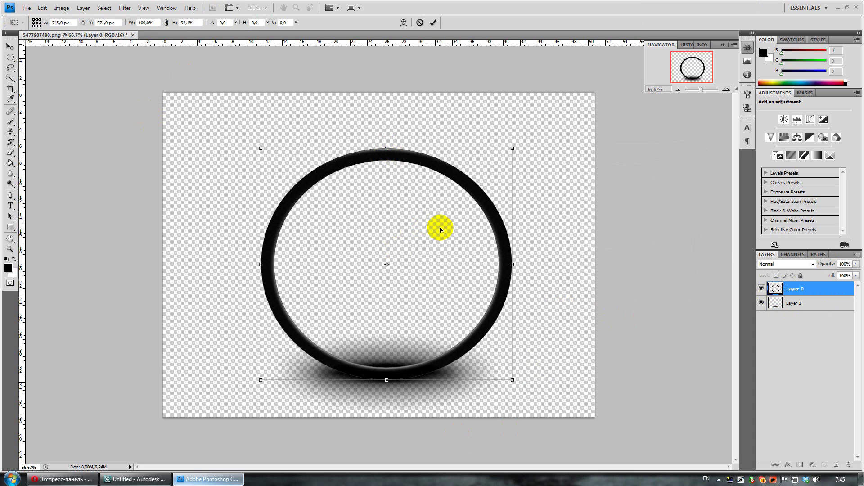
drag(387, 148, 387, 154)
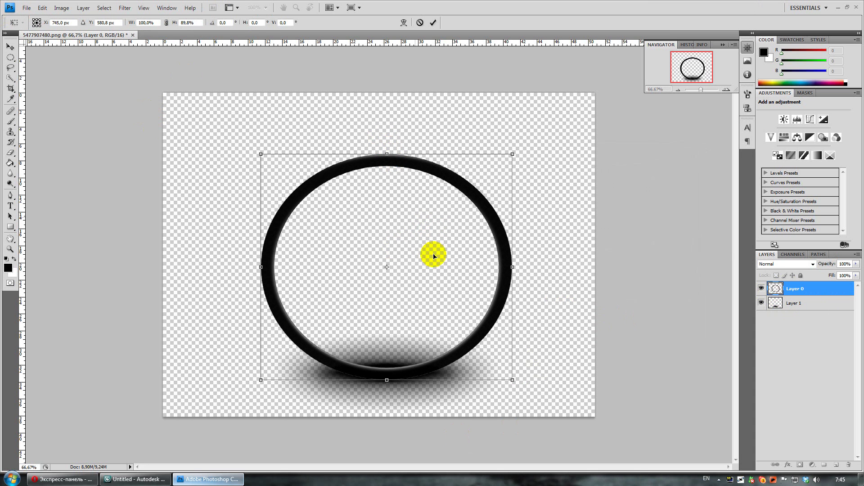
key(Return)
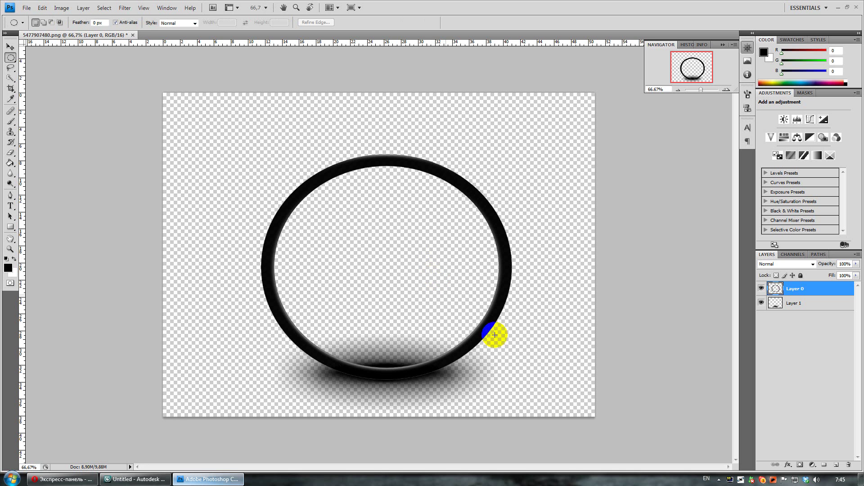
Step: Export via Save for Web as PNG-24 with transparency, replacing 5477907480.png
click(25, 8)
click(62, 150)
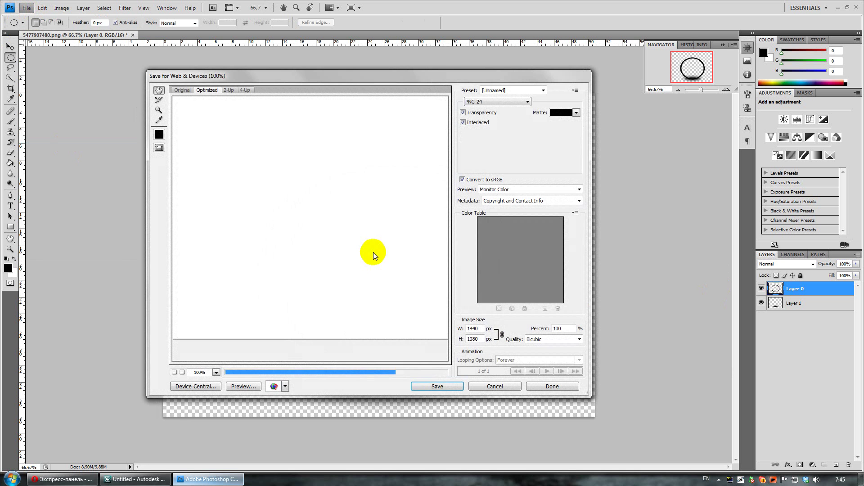
click(441, 385)
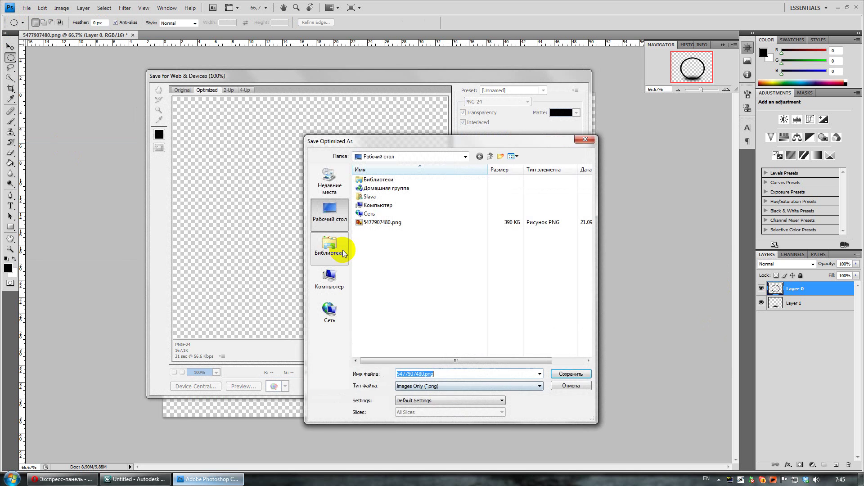
click(572, 376)
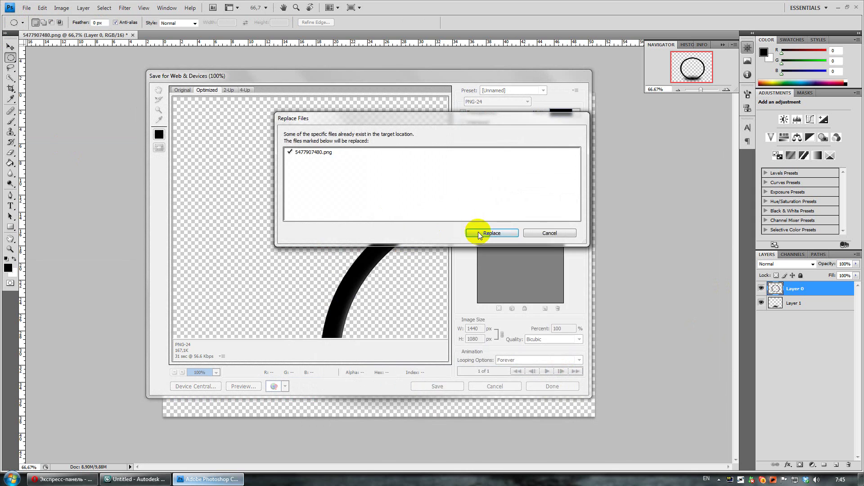
click(482, 232)
Step: Open the saved 5477907480.png from the desktop in Photo Viewer to check it, then close it
key(super+d)
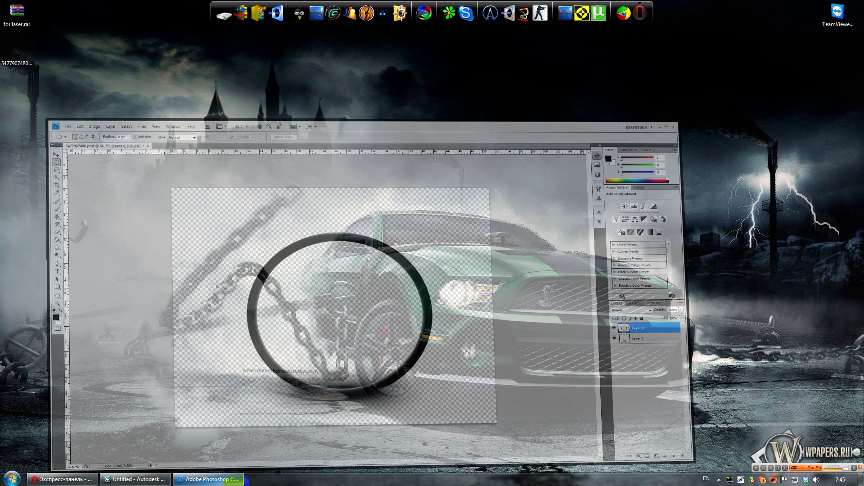
double_click(16, 57)
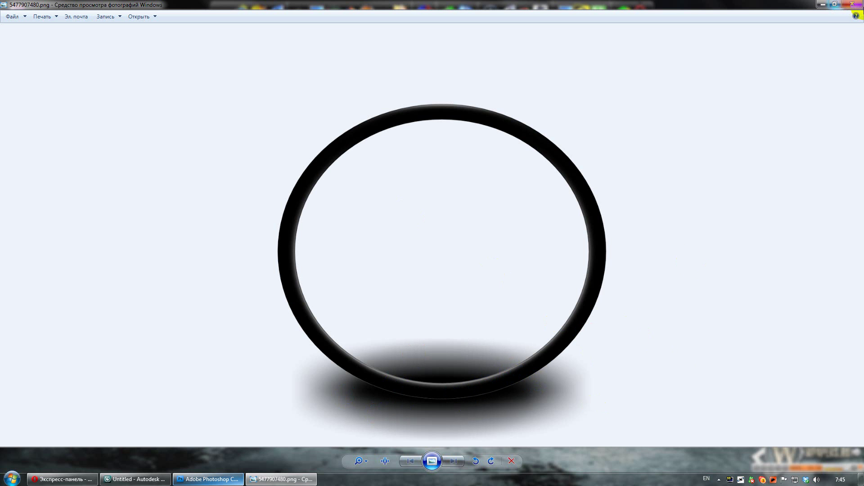
key(alt+F4)
Step: Scale the Layer 1 shadow to about 89.1% by 85.8% and centre it under the ring
click(198, 479)
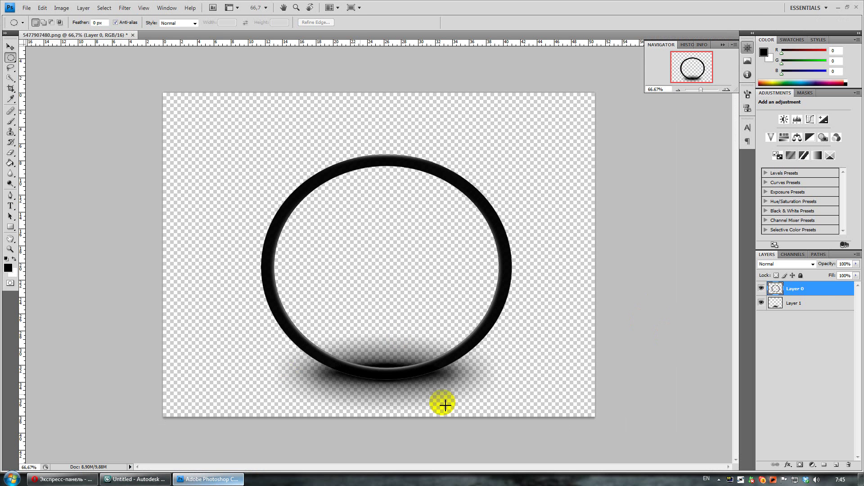
click(796, 303)
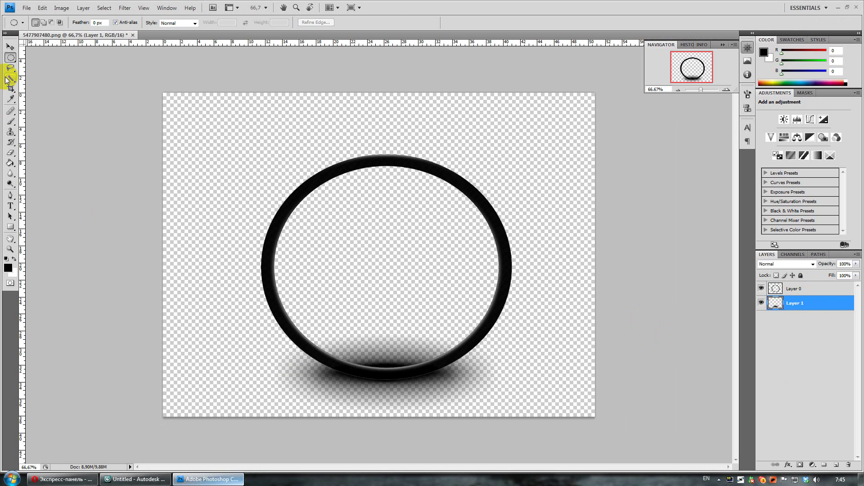
key(ctrl+t)
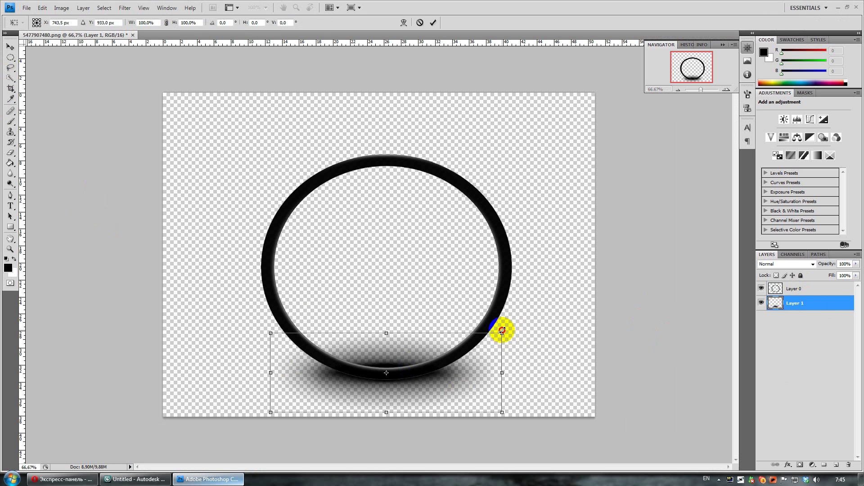
drag(501, 331, 477, 344)
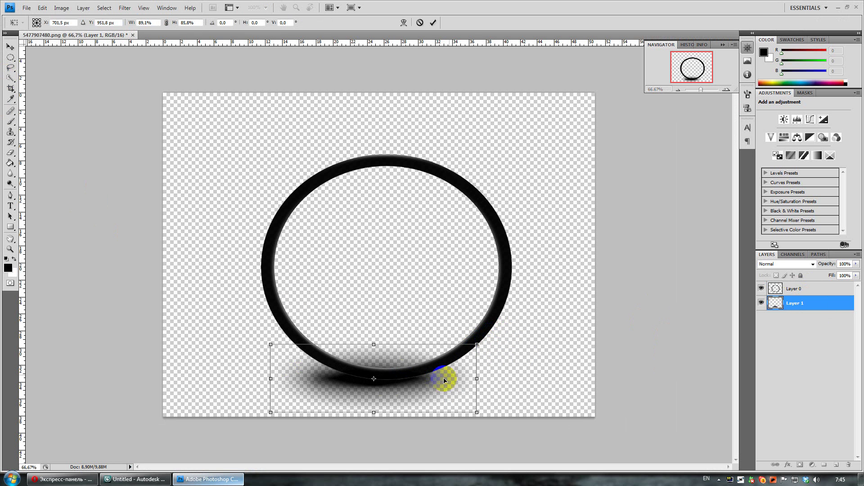
drag(400, 396, 416, 393)
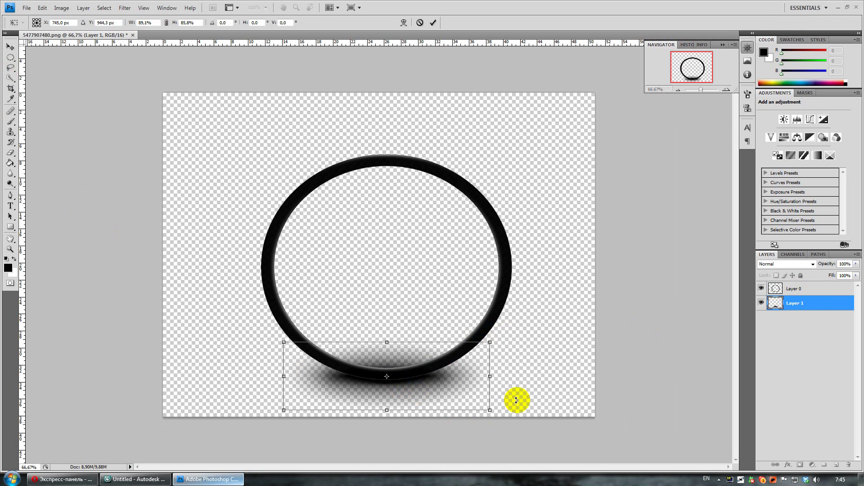
key(Return)
key(m)
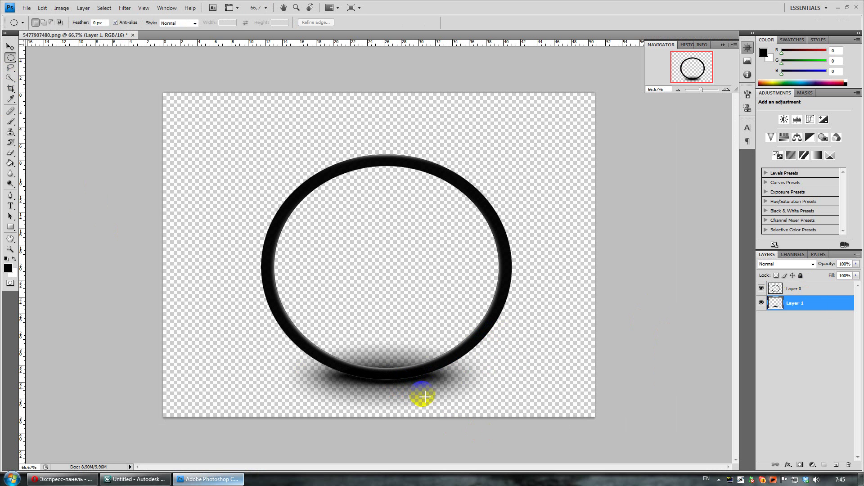
click(436, 375)
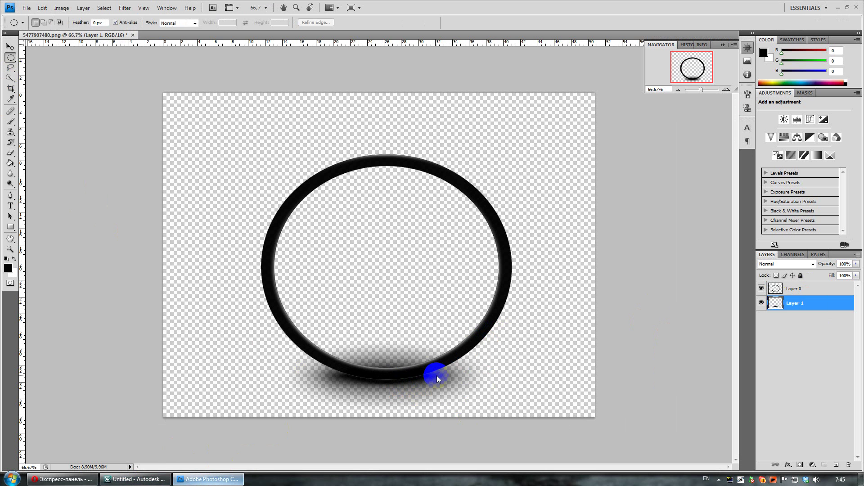
click(297, 338)
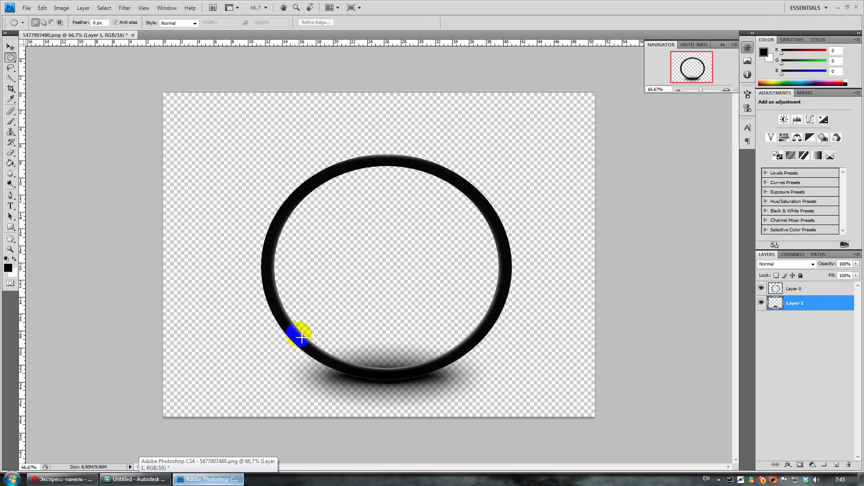